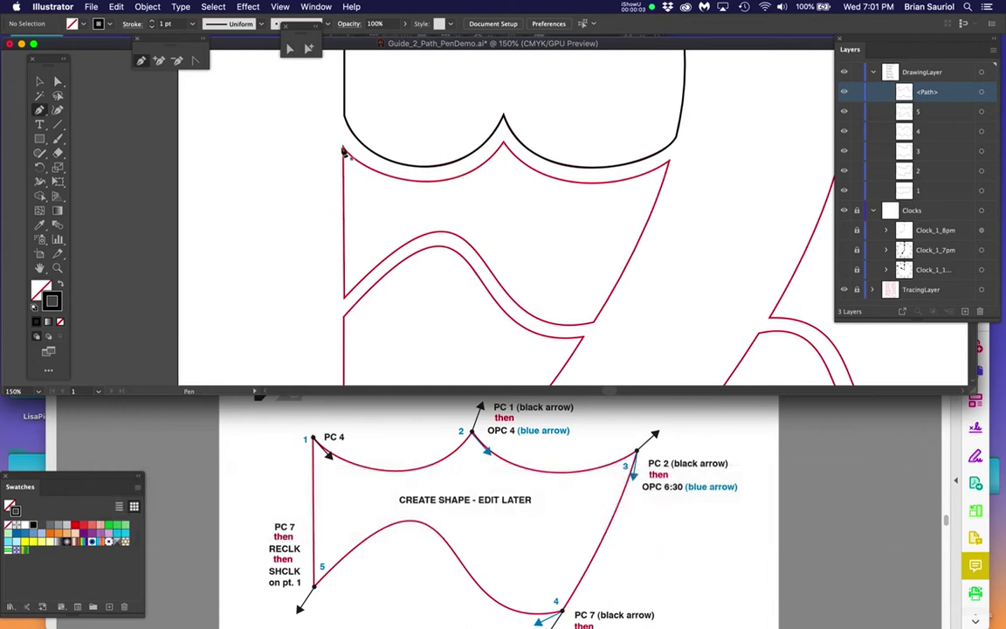
# Draw the shape's scalloped top edge with the Pen tool through guide points 1, 2 and 3, redirecting the outgoing handles at points 2 and 3
pyautogui.moveTo(344, 151); pyautogui.dragTo(377, 193)
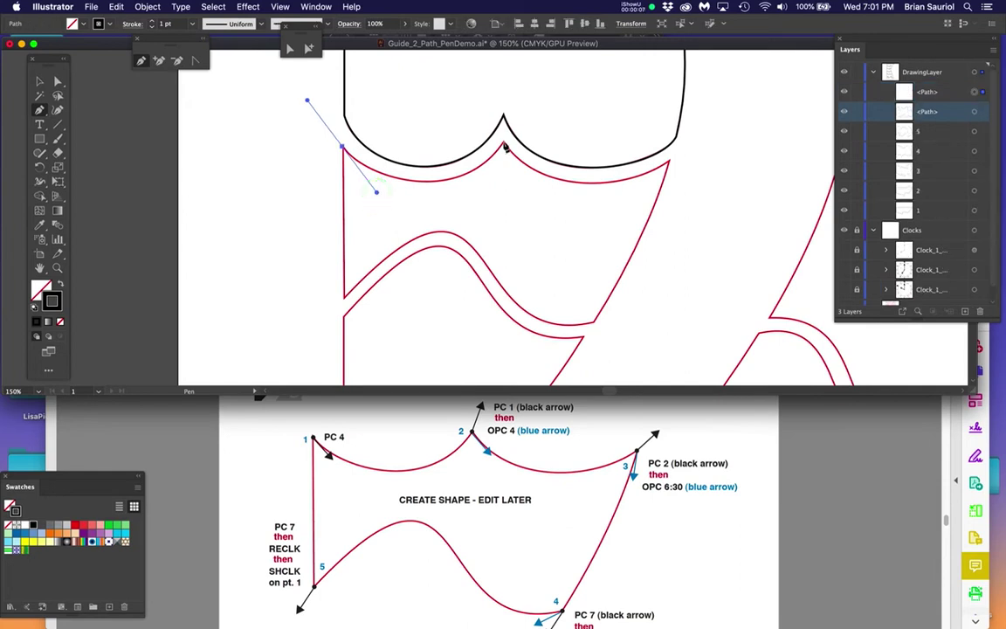
pyautogui.moveTo(504, 144); pyautogui.dragTo(522, 95)
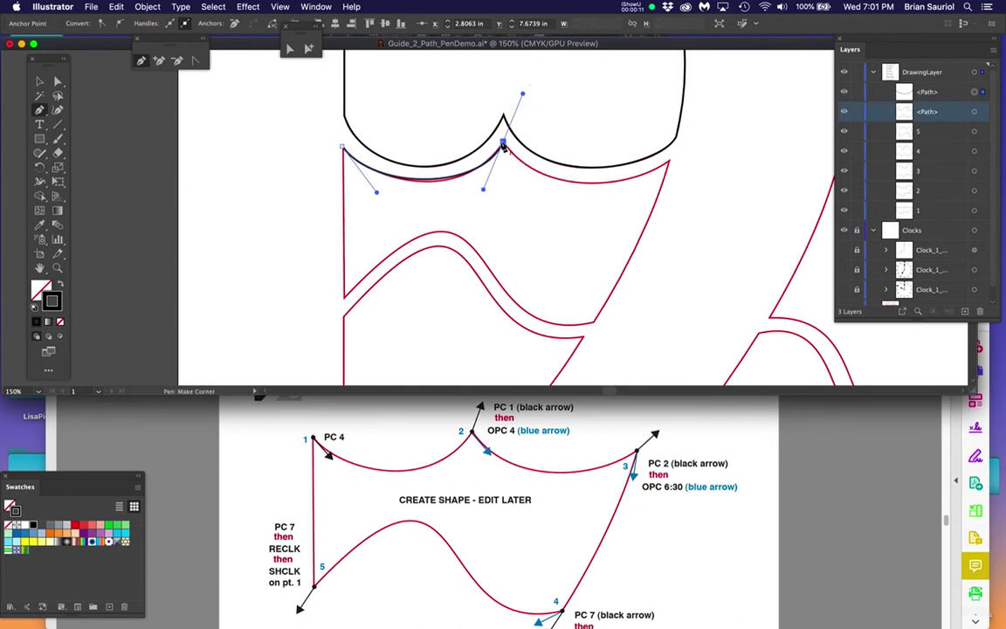
pyautogui.moveTo(504, 145); pyautogui.dragTo(535, 184)
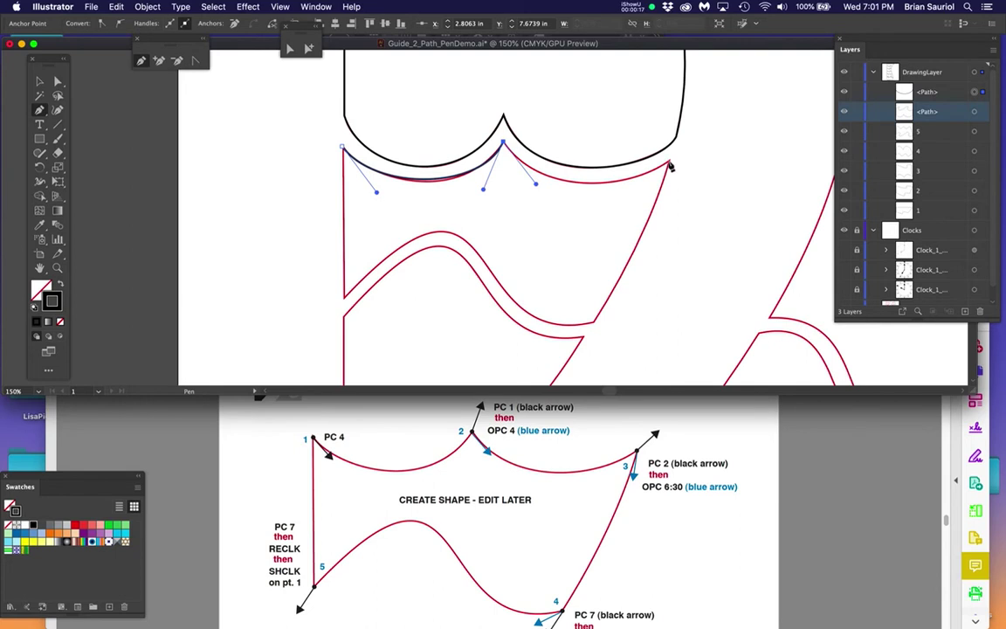
pyautogui.moveTo(670, 167); pyautogui.dragTo(712, 133)
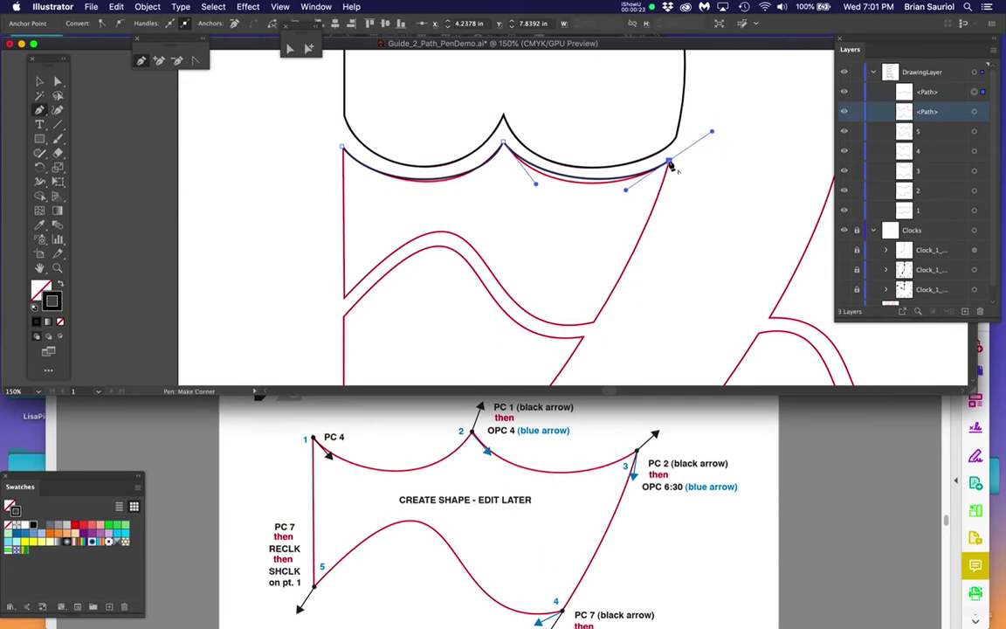
pyautogui.moveTo(671, 168); pyautogui.dragTo(660, 235)
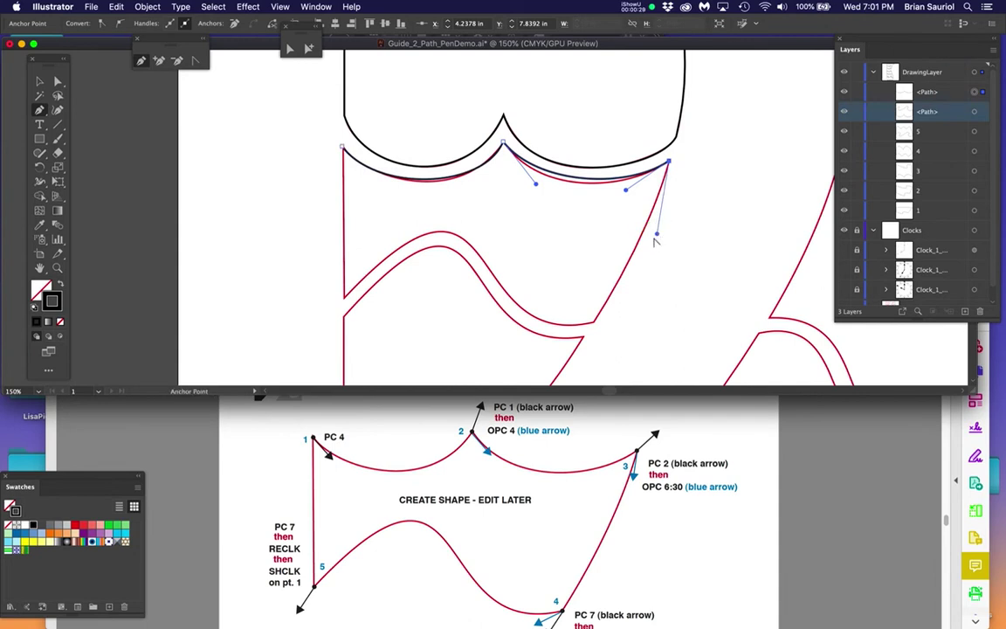
# Continue the path through guide points 4 and 5, redirecting point 4's outgoing handle toward 8 o'clock and removing point 5's outgoing handle
pyautogui.scroll(-4, 653, 566)
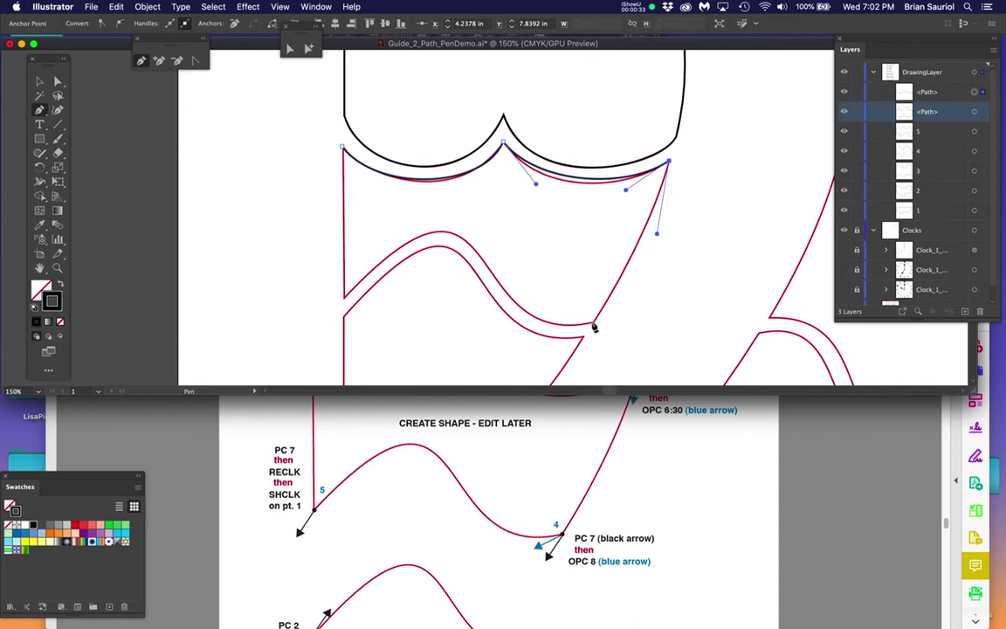
pyautogui.moveTo(594, 324); pyautogui.dragTo(564, 368)
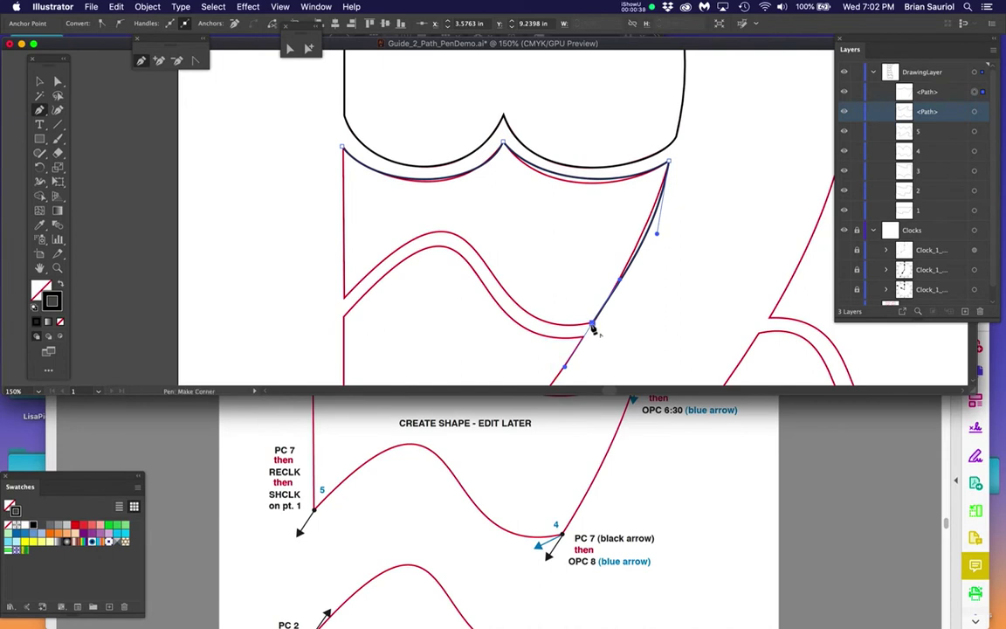
pyautogui.moveTo(593, 325); pyautogui.dragTo(515, 343)
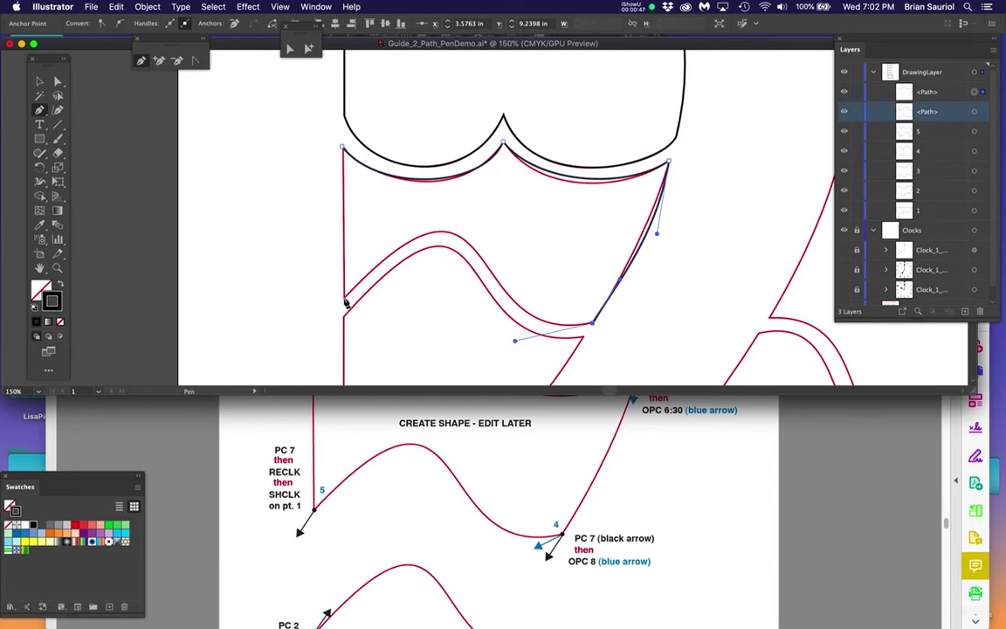
pyautogui.moveTo(344, 298); pyautogui.dragTo(292, 344)
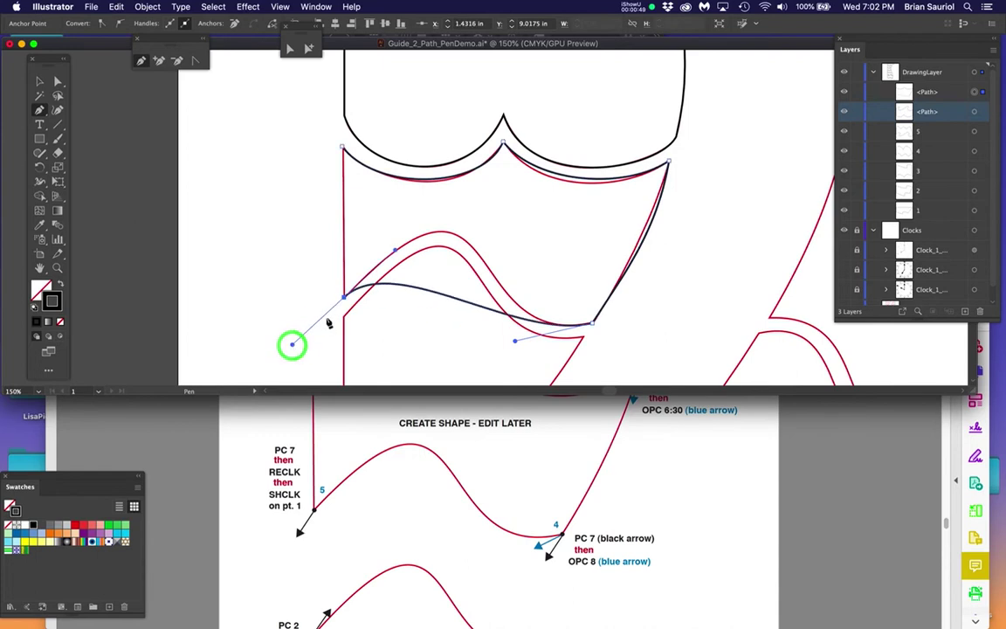
pyautogui.click(344, 299)
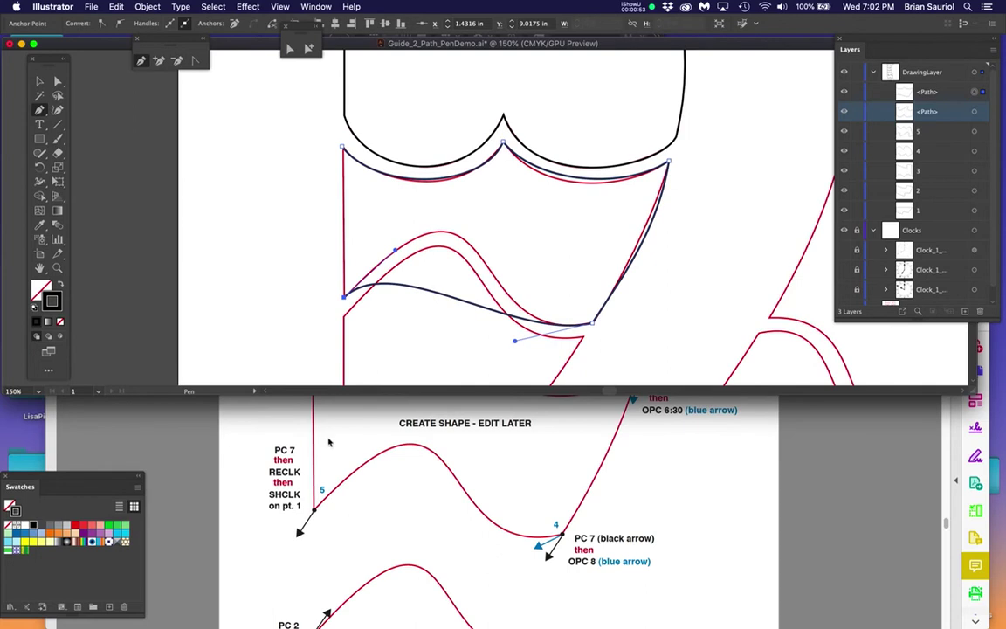
# Enlarge the document window and close the path with a straight side from point 5 to point 1
pyautogui.moveTo(976, 394); pyautogui.dragTo(976, 600)
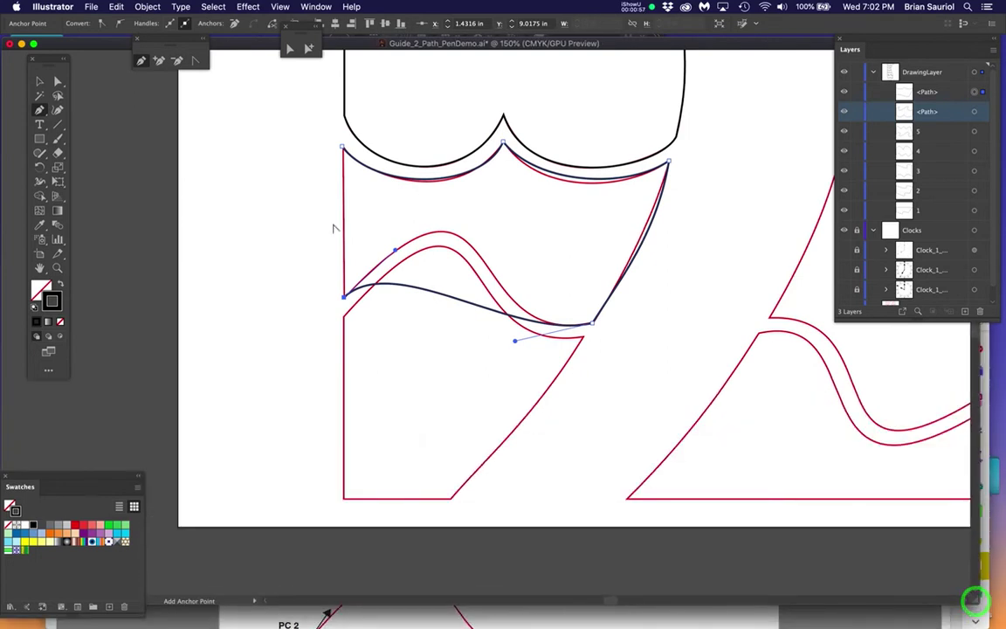
pyautogui.scroll(5, 343, 190)
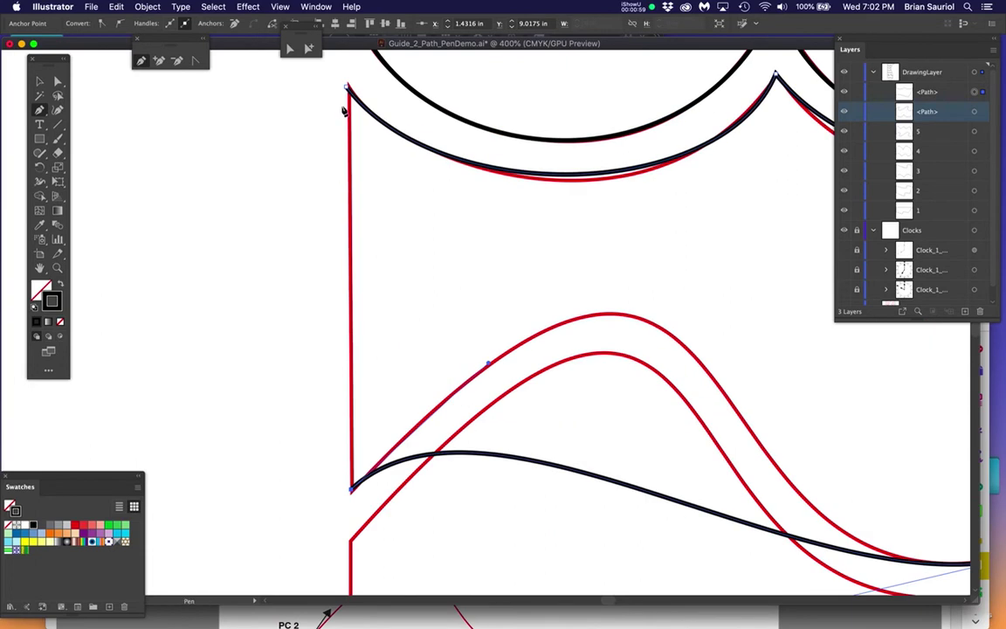
pyautogui.click(350, 488)
pyautogui.click(346, 89)
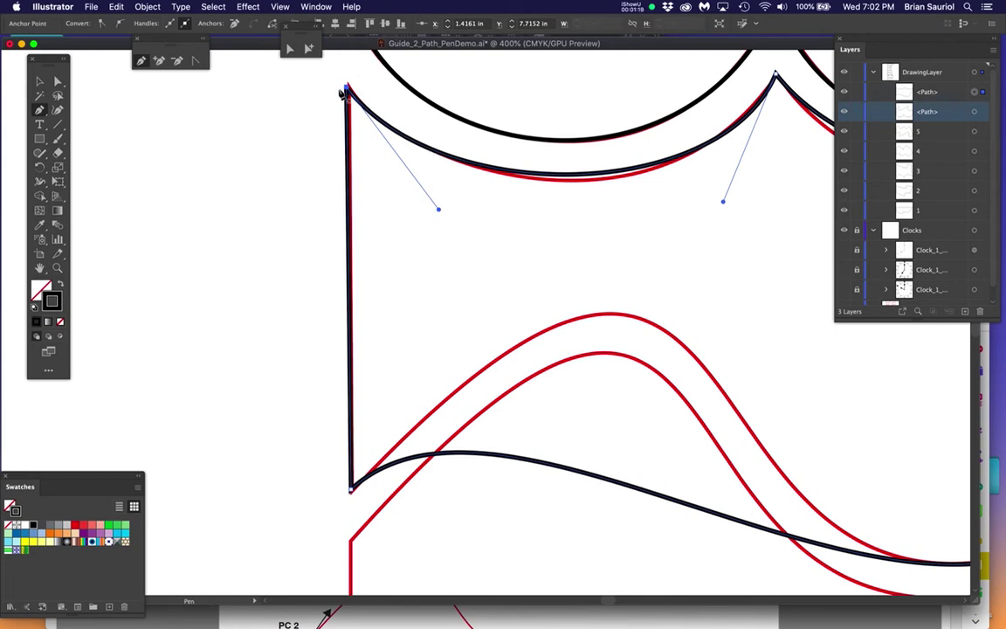
# Move the path's upper-left anchor onto the red tracing's corner, at about X 1.43 in, Y 7.72 in
pyautogui.scroll(5, 343, 88)
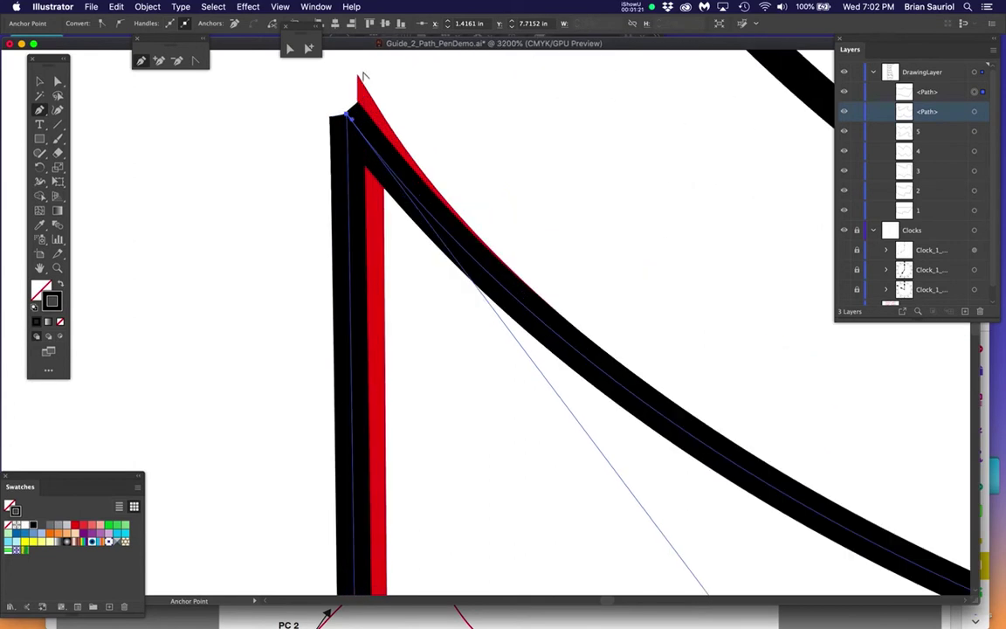
pyautogui.scroll(2, 372, 106)
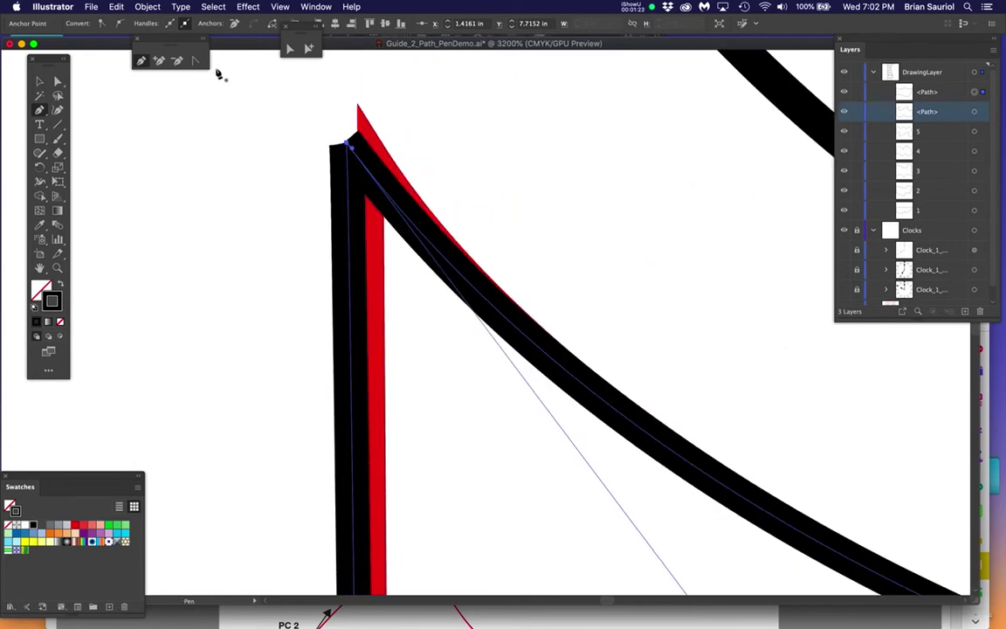
pyautogui.click(292, 47)
pyautogui.click(283, 141)
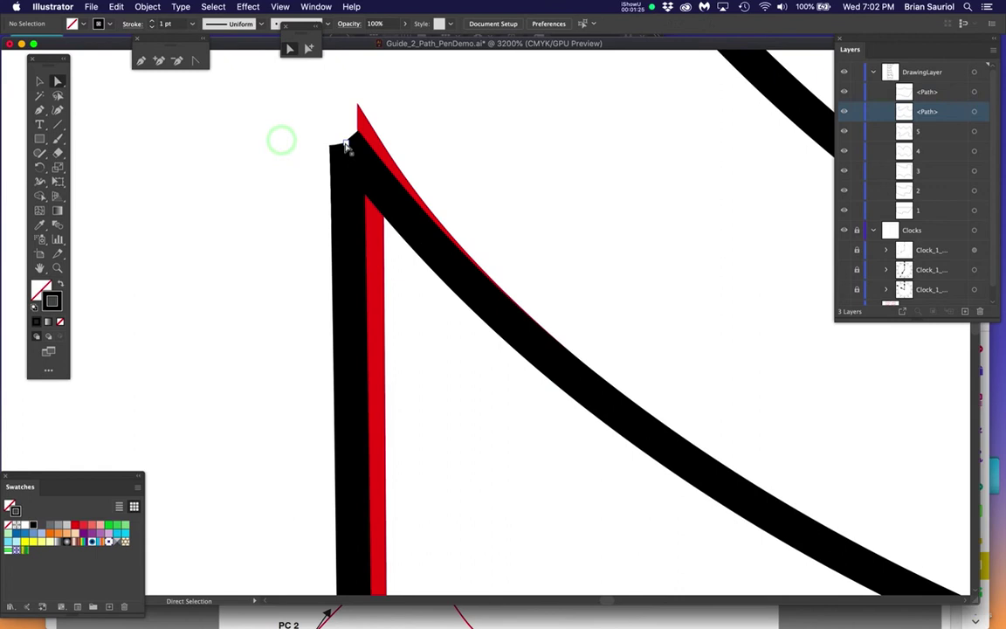
pyautogui.click(346, 142)
pyautogui.moveTo(345, 142); pyautogui.dragTo(280, 185)
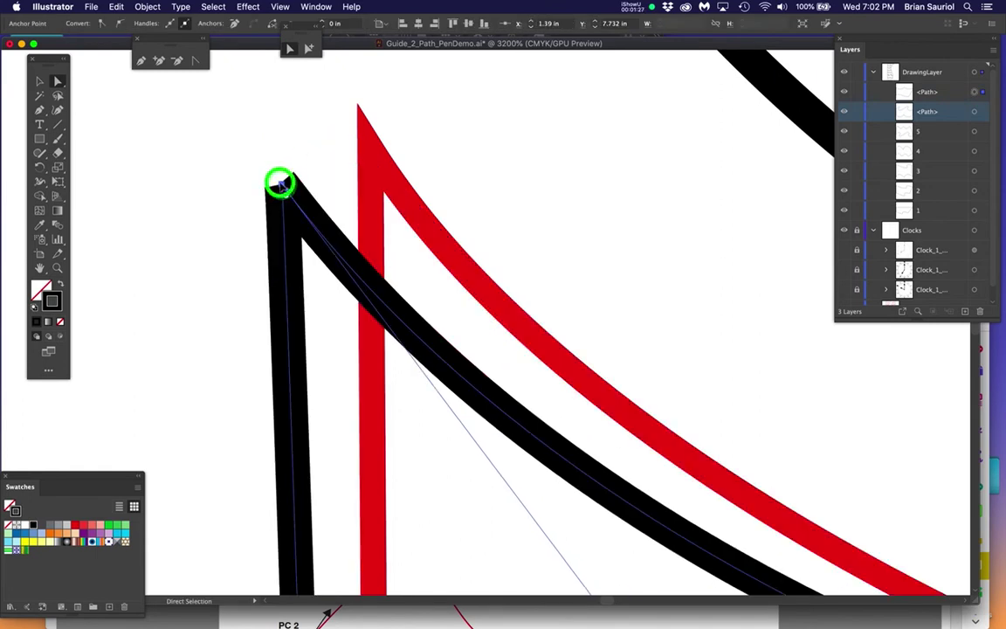
pyautogui.click(356, 135)
pyautogui.moveTo(356, 135); pyautogui.dragTo(373, 154)
pyautogui.hotkey('ctrl', 'z')
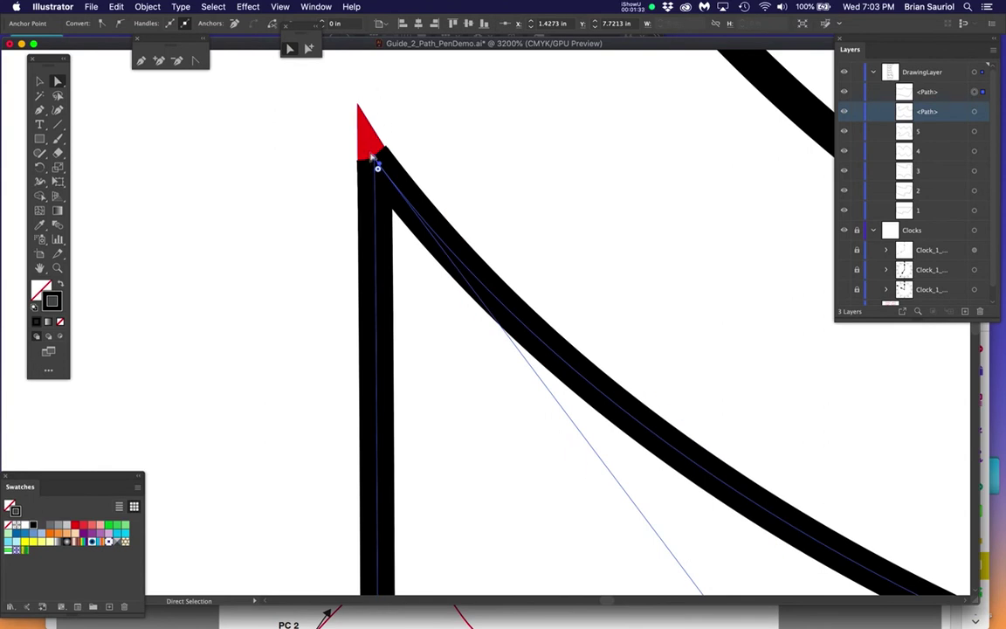
# Align the anchor at the scallops' middle peak with the red tracing, at about X 2.81 in, Y 7.68 in
pyautogui.scroll(-2, 455, 184)
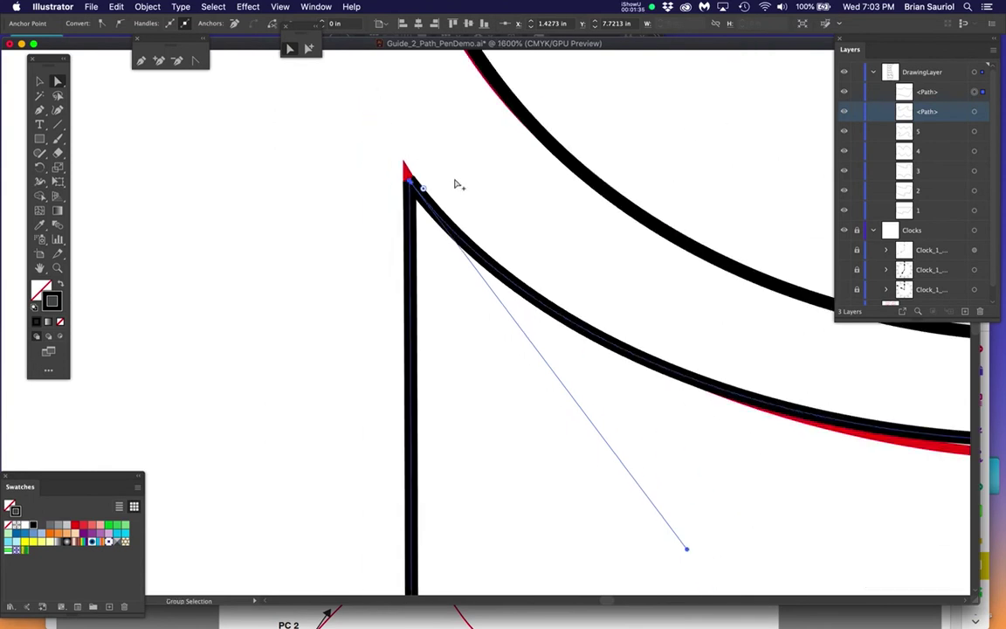
pyautogui.press('space')
pyautogui.moveTo(818, 430); pyautogui.dragTo(398, 357)
pyautogui.moveTo(751, 385); pyautogui.dragTo(267, 363)
pyautogui.moveTo(565, 370); pyautogui.dragTo(425, 483)
pyautogui.moveTo(412, 403); pyautogui.dragTo(427, 381)
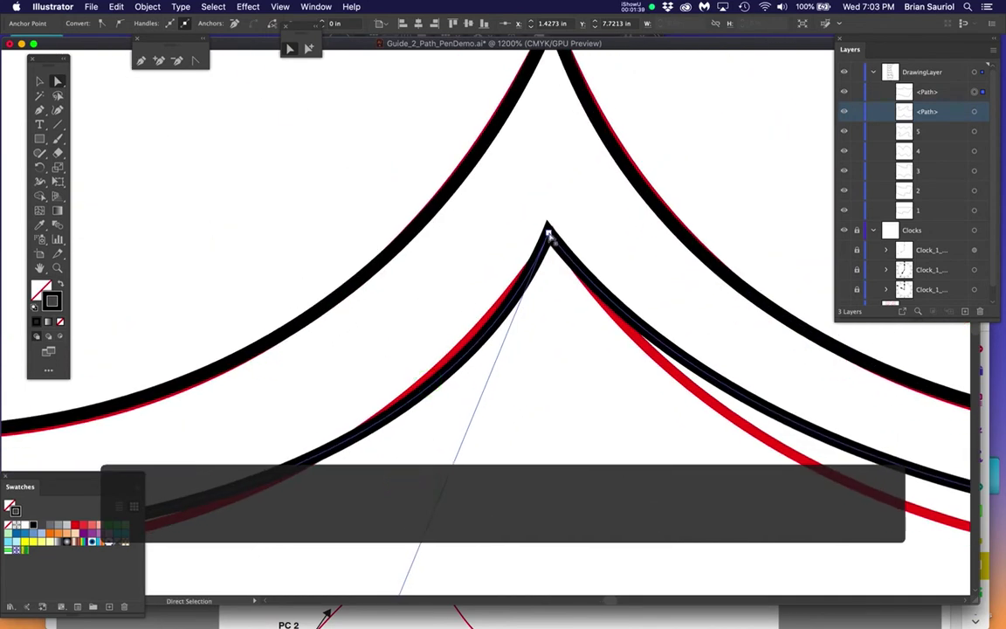
pyautogui.moveTo(549, 233)
pyautogui.mouseDown()
pyautogui.moveTo(478, 247)
pyautogui.moveTo(553, 238)
pyautogui.mouseUp()
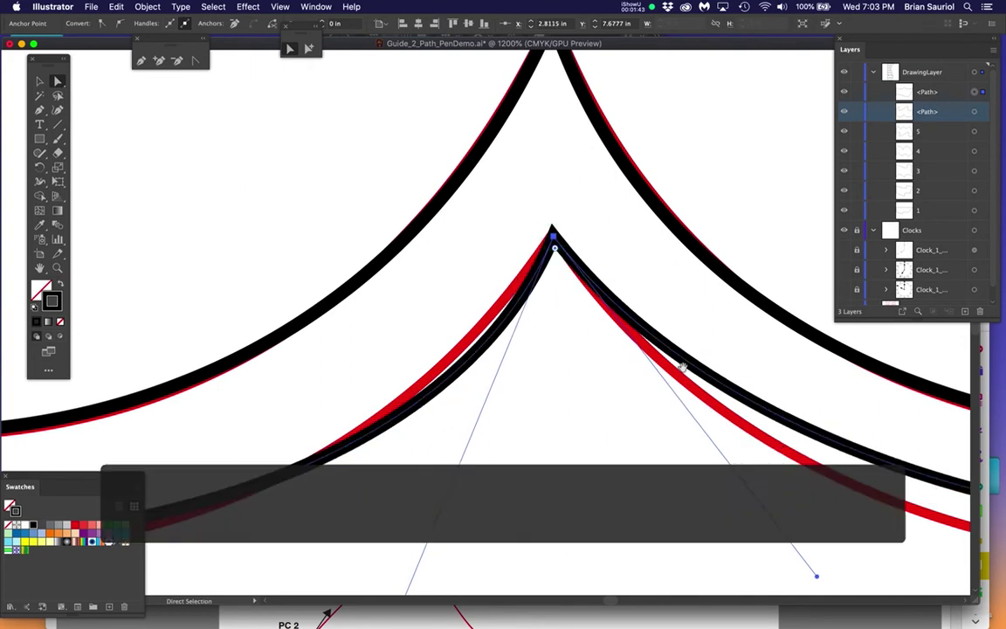
# Align the path's upper-right corner anchor with the red tracing, at about X 4.24 in, Y 7.84 in
pyautogui.moveTo(614, 330); pyautogui.dragTo(322, 286)
pyautogui.moveTo(626, 368); pyautogui.dragTo(173, 268)
pyautogui.moveTo(587, 393); pyautogui.dragTo(83, 382)
pyautogui.moveTo(352, 318); pyautogui.dragTo(358, 365)
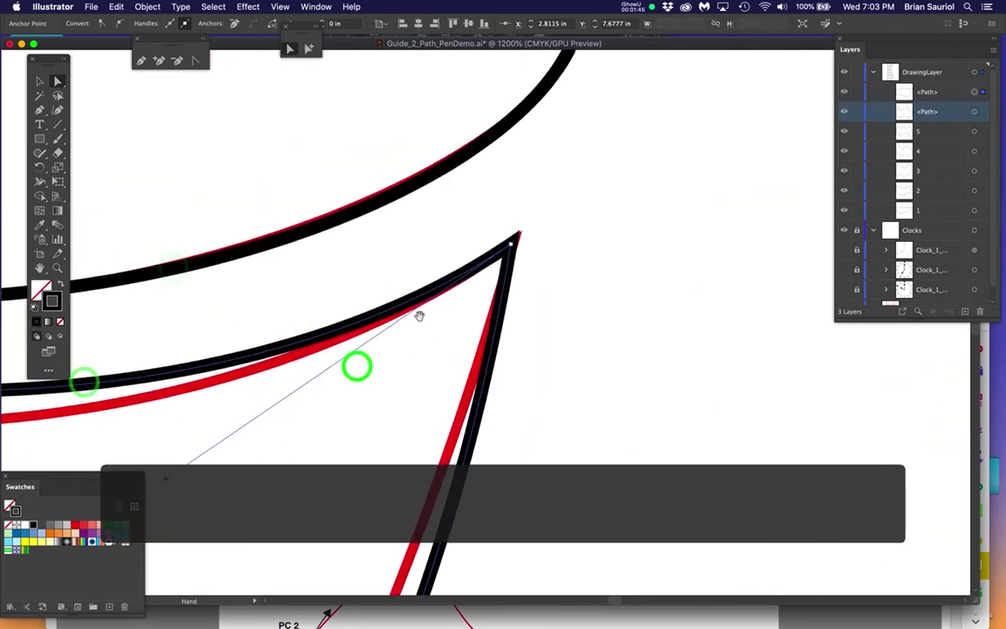
pyautogui.moveTo(512, 249); pyautogui.dragTo(470, 225)
pyautogui.scroll(1, 544, 265)
pyautogui.scroll(1, 544, 265)
pyautogui.scroll(-4, 512, 287)
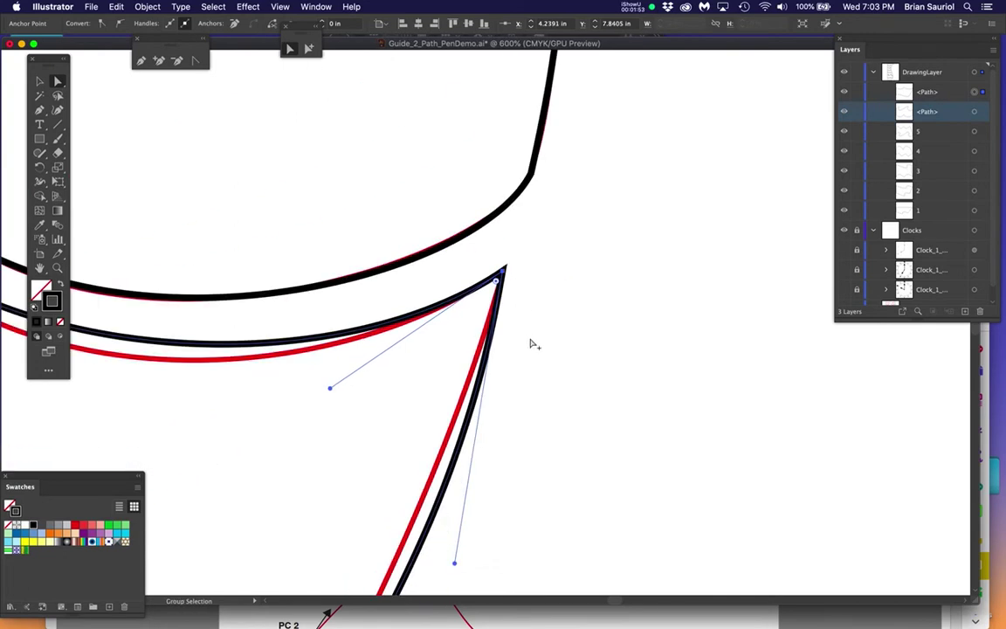
# Align the path's lower-right corner anchor with the red tracing, at about X 3.59 in, Y 9.23 in
pyautogui.scroll(-1, 530, 343)
pyautogui.scroll(-6, 548, 413)
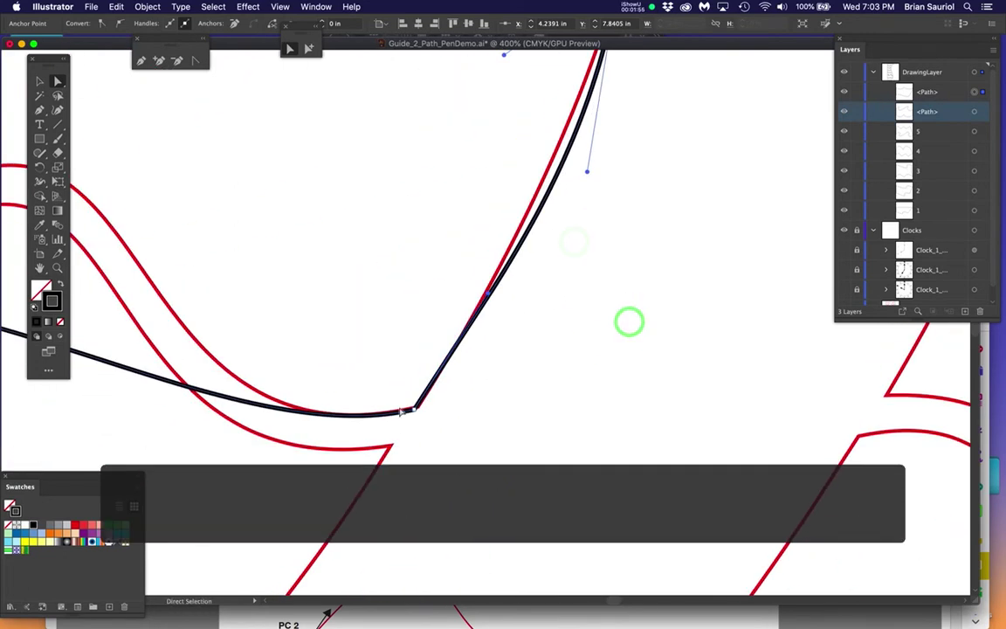
pyautogui.scroll(3, 401, 411)
pyautogui.moveTo(456, 407); pyautogui.dragTo(411, 348)
pyautogui.scroll(3, 469, 405)
pyautogui.click(455, 414)
pyautogui.moveTo(456, 414); pyautogui.dragTo(456, 413)
pyautogui.scroll(-5, 339, 376)
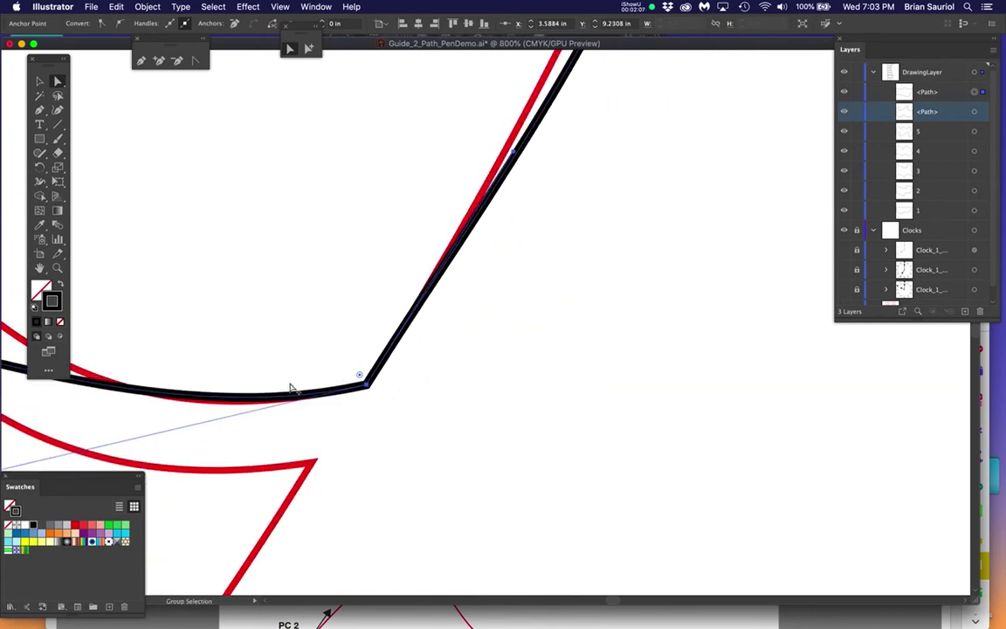
# Align the path's lower-left corner anchor with the red tracing, at about X 1.44 in, Y 9.02 in, and save the document
pyautogui.scroll(-1, 288, 384)
pyautogui.moveTo(245, 374); pyautogui.dragTo(738, 432)
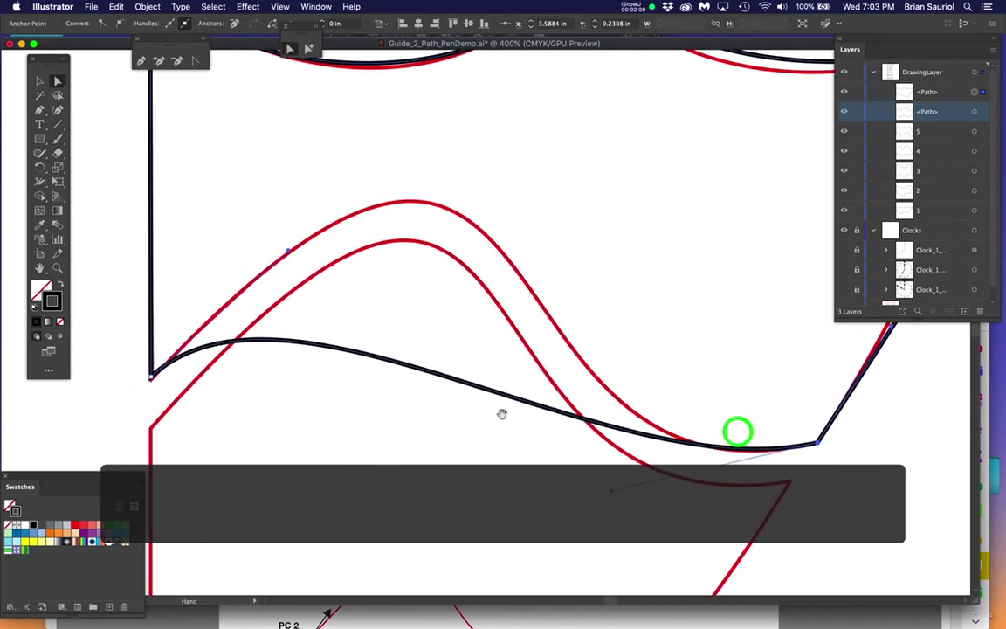
pyautogui.moveTo(292, 384); pyautogui.dragTo(408, 357)
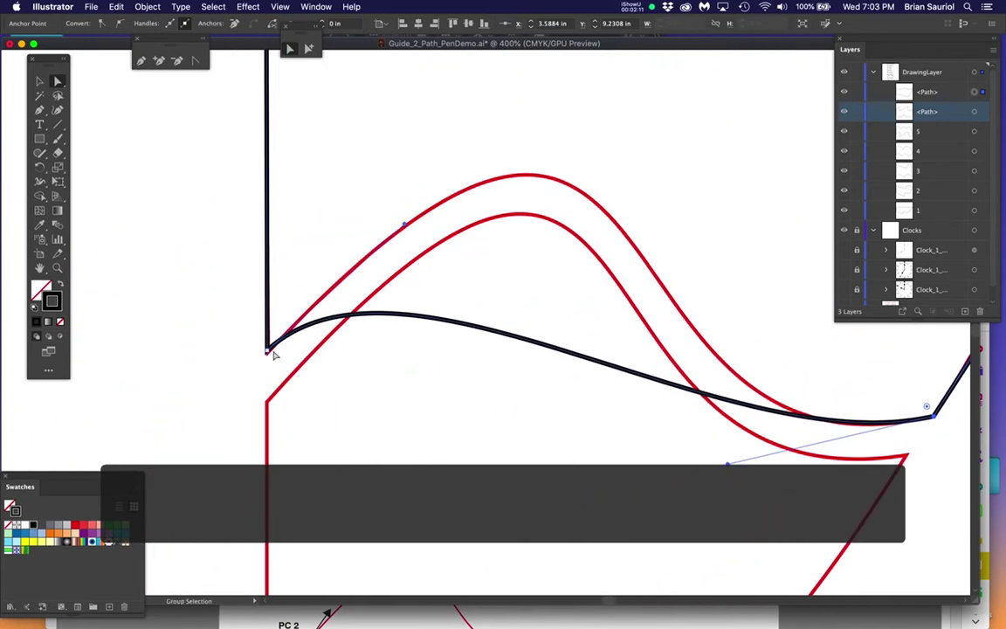
pyautogui.moveTo(343, 384); pyautogui.dragTo(409, 364)
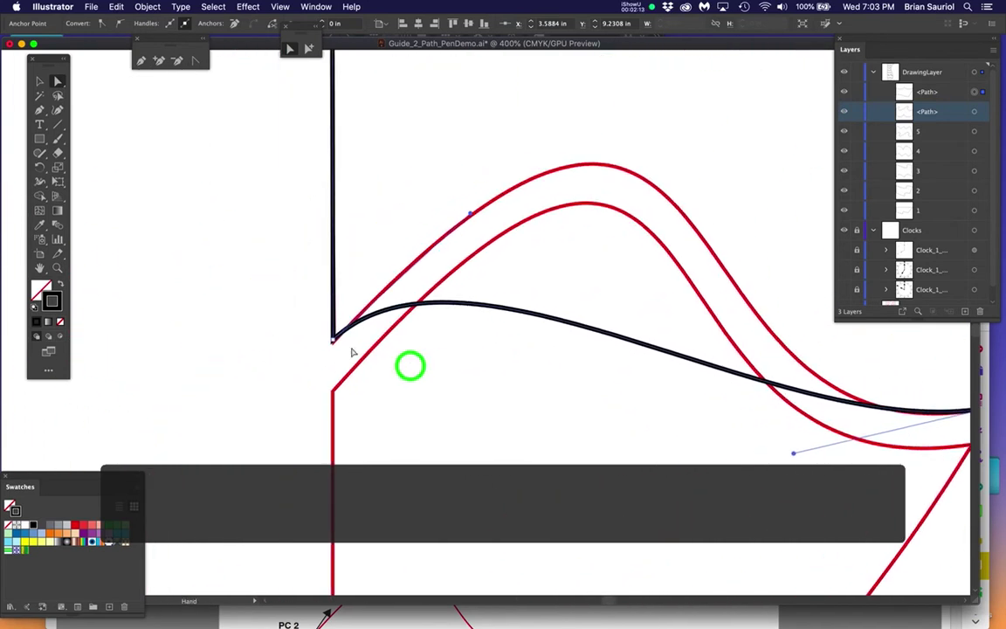
pyautogui.scroll(2, 315, 336)
pyautogui.scroll(3, 385, 349)
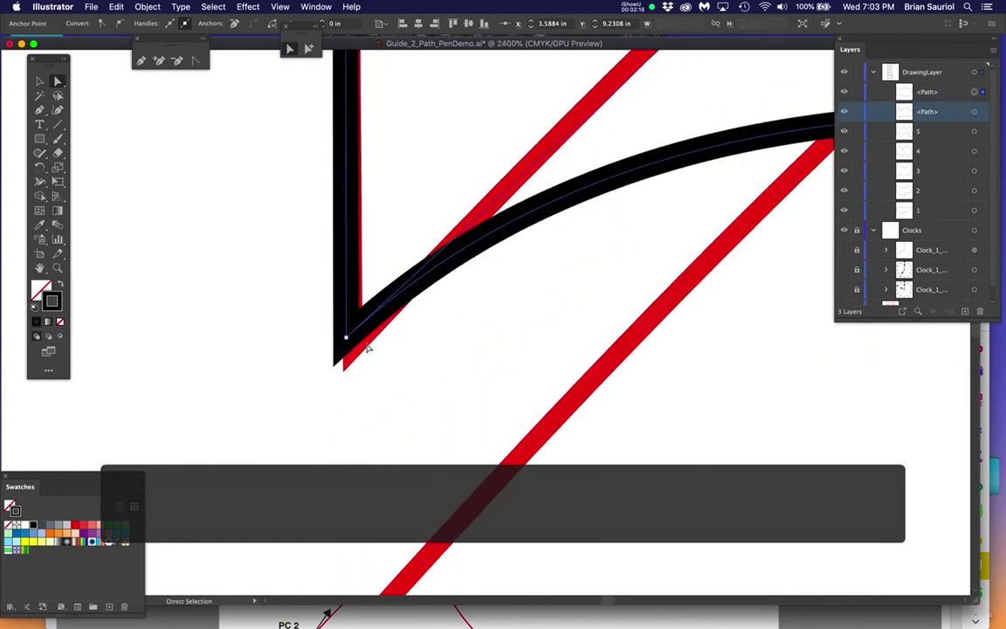
pyautogui.moveTo(346, 339)
pyautogui.mouseDown()
pyautogui.moveTo(276, 333)
pyautogui.moveTo(359, 351)
pyautogui.moveTo(360, 330)
pyautogui.mouseUp()
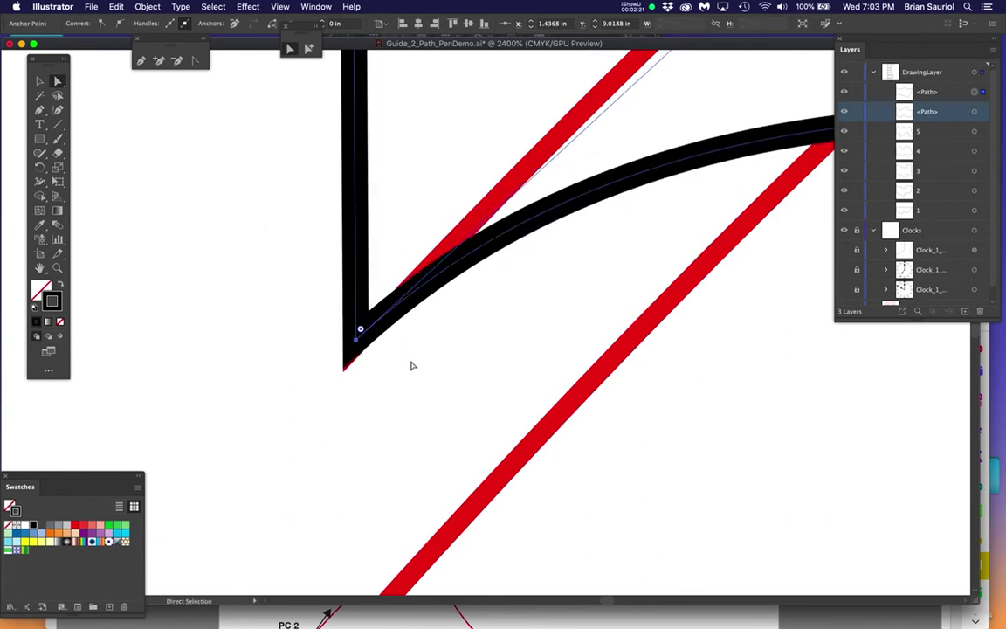
pyautogui.press('super+s')
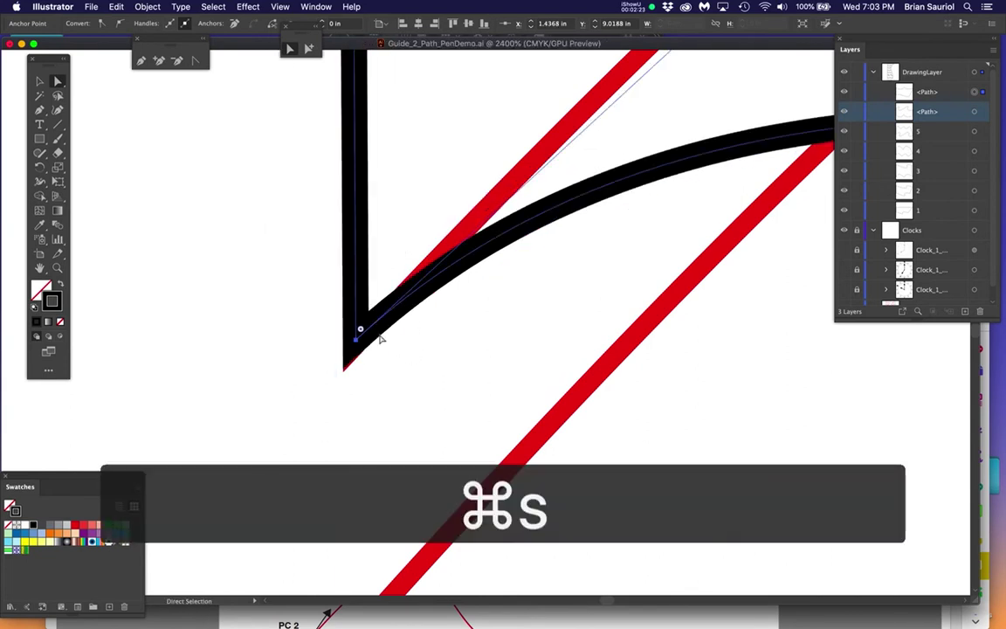
pyautogui.moveTo(358, 343); pyautogui.dragTo(355, 343)
# Extend the lower-left anchor's handle up and to the right to raise the wavy bottom edge toward the red tracing's hump
pyautogui.scroll(-3, 438, 331)
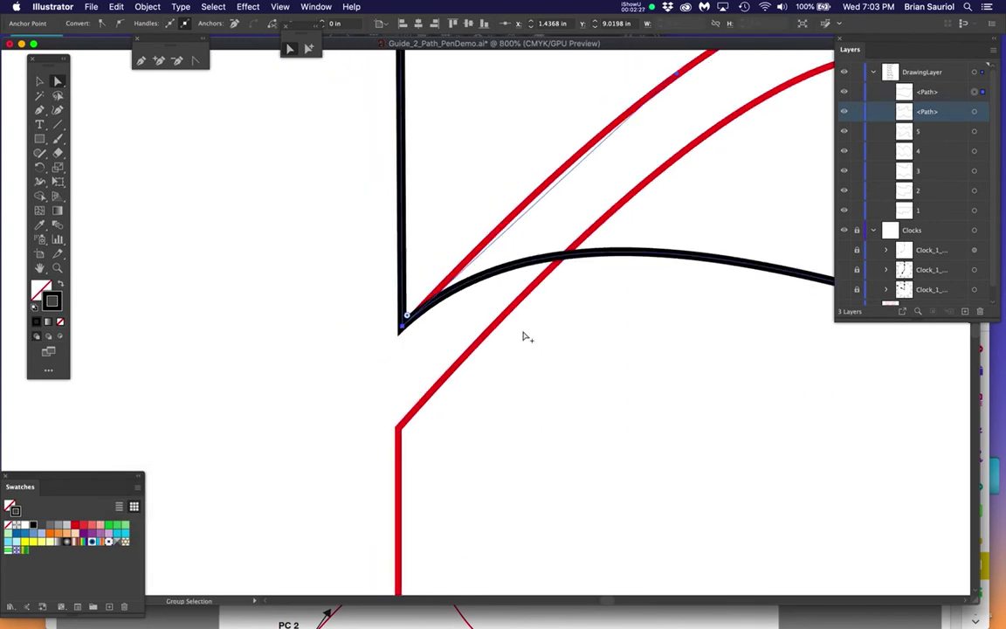
pyautogui.scroll(-3, 524, 337)
pyautogui.press('space')
pyautogui.moveTo(692, 391); pyautogui.dragTo(489, 327)
pyautogui.scroll(-1, 309, 276)
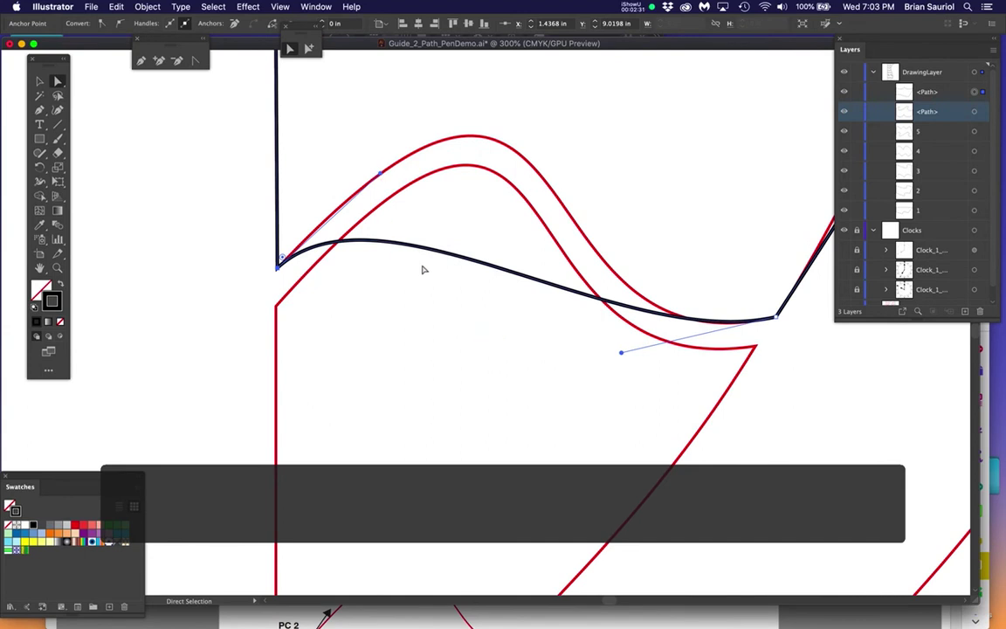
pyautogui.moveTo(423, 270); pyautogui.dragTo(390, 301)
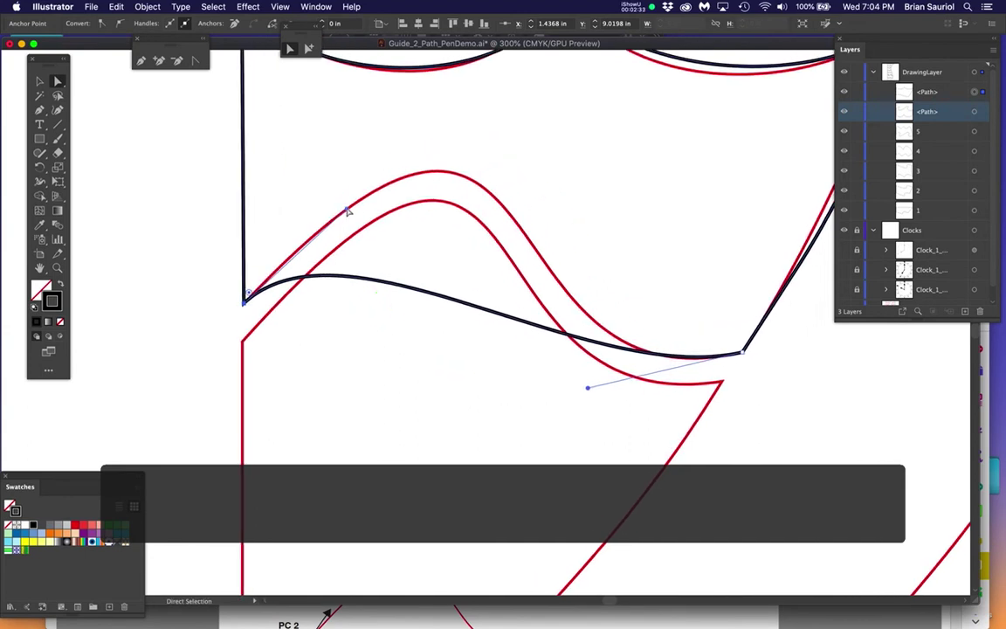
pyautogui.moveTo(346, 211); pyautogui.dragTo(564, 75)
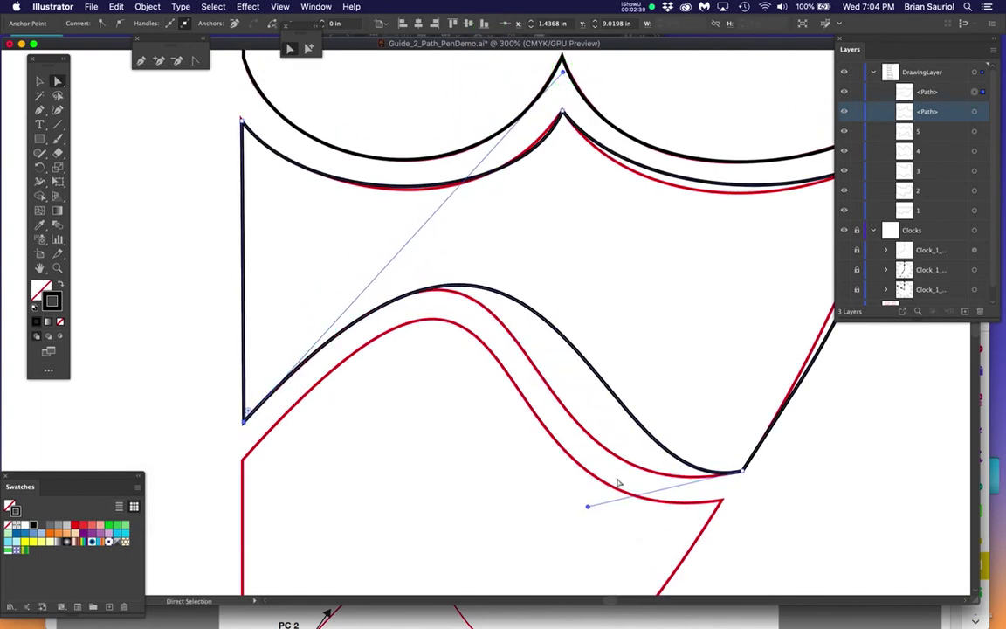
# Adjust the handles of the lower-right and lower-left corner anchors so the wavy bottom edge follows the red tracing
pyautogui.moveTo(587, 509); pyautogui.dragTo(451, 537)
pyautogui.moveTo(725, 475); pyautogui.dragTo(472, 531)
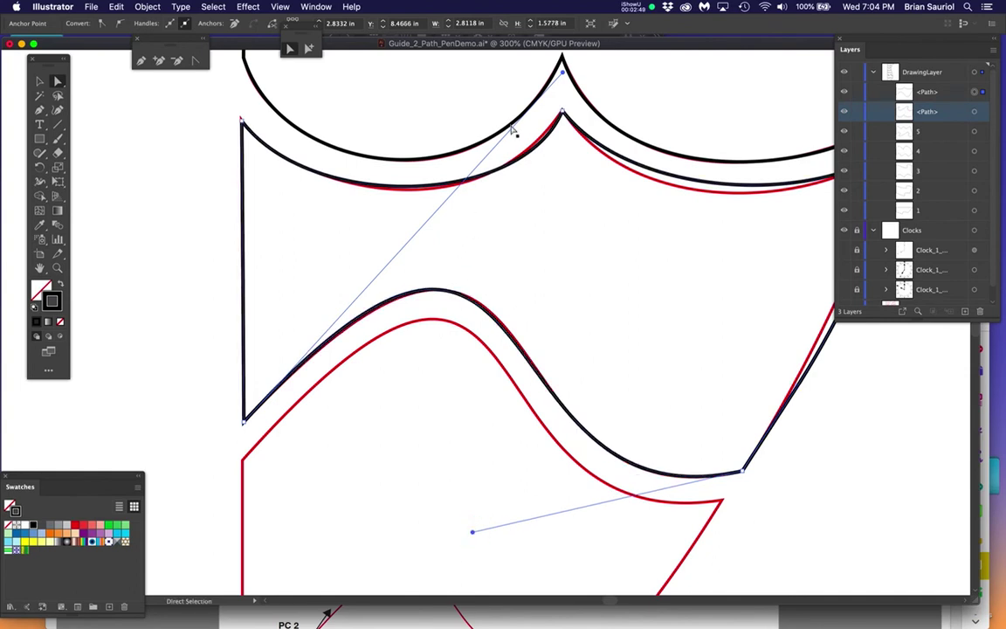
pyautogui.click(564, 72)
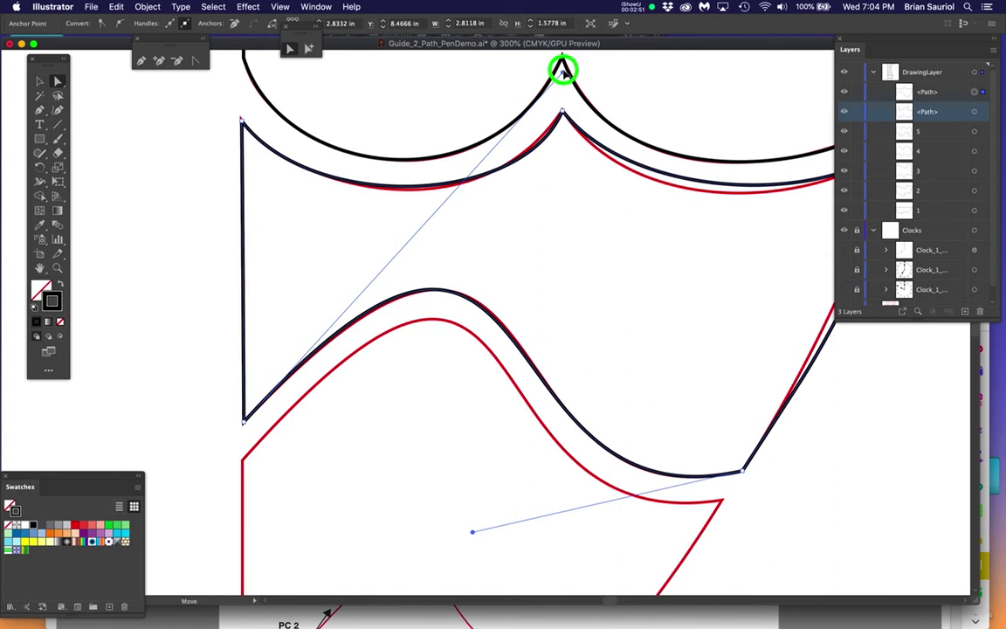
pyautogui.moveTo(564, 71); pyautogui.dragTo(574, 76)
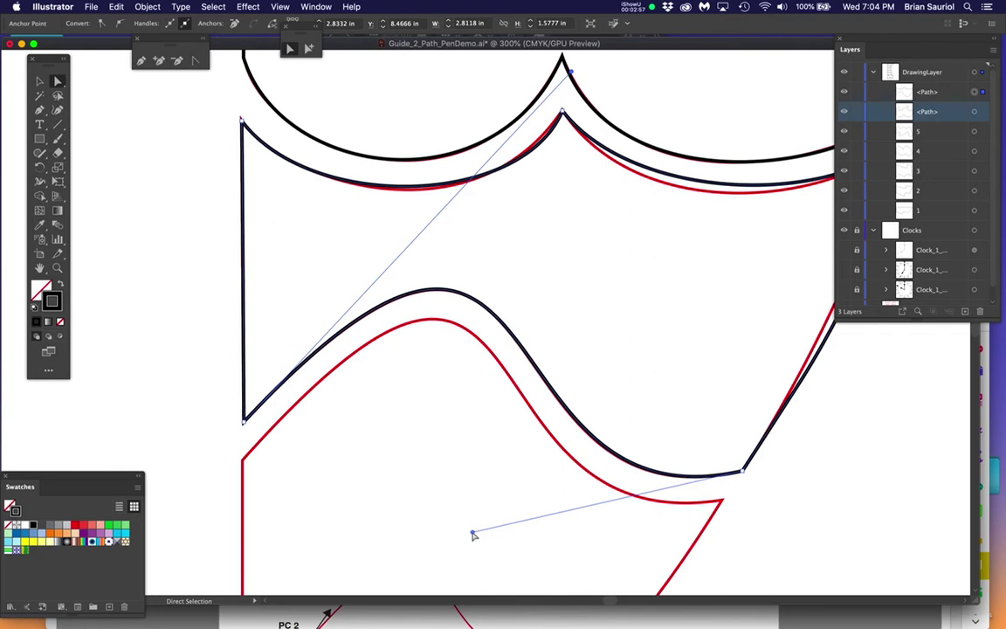
pyautogui.moveTo(472, 535); pyautogui.dragTo(468, 535)
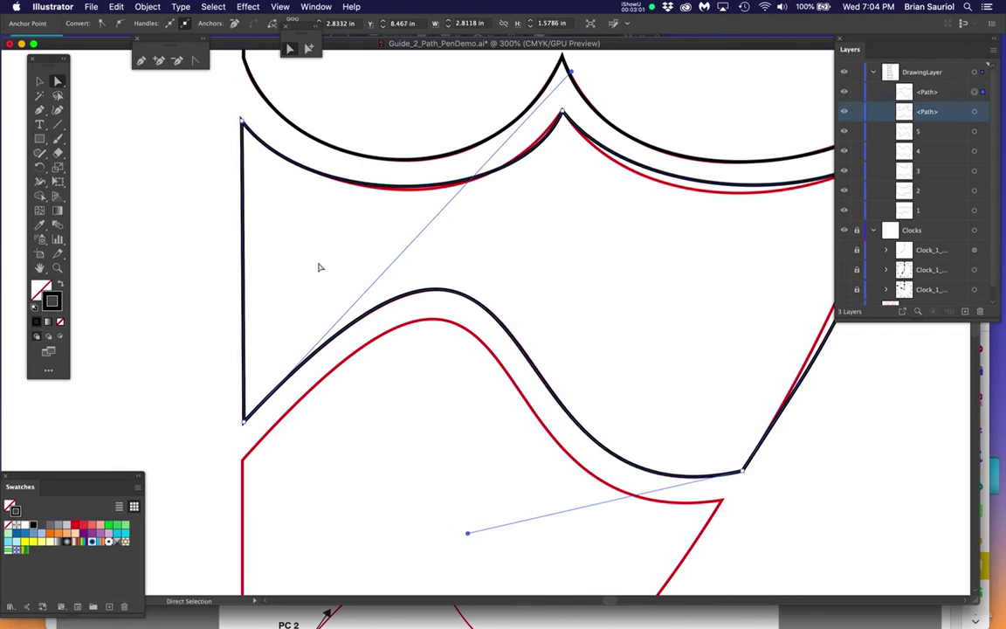
# Select the upper-left corner anchor and extend its curve handle down and to the right to lower the left scallop toward the red tracing
pyautogui.scroll(2, 218, 153)
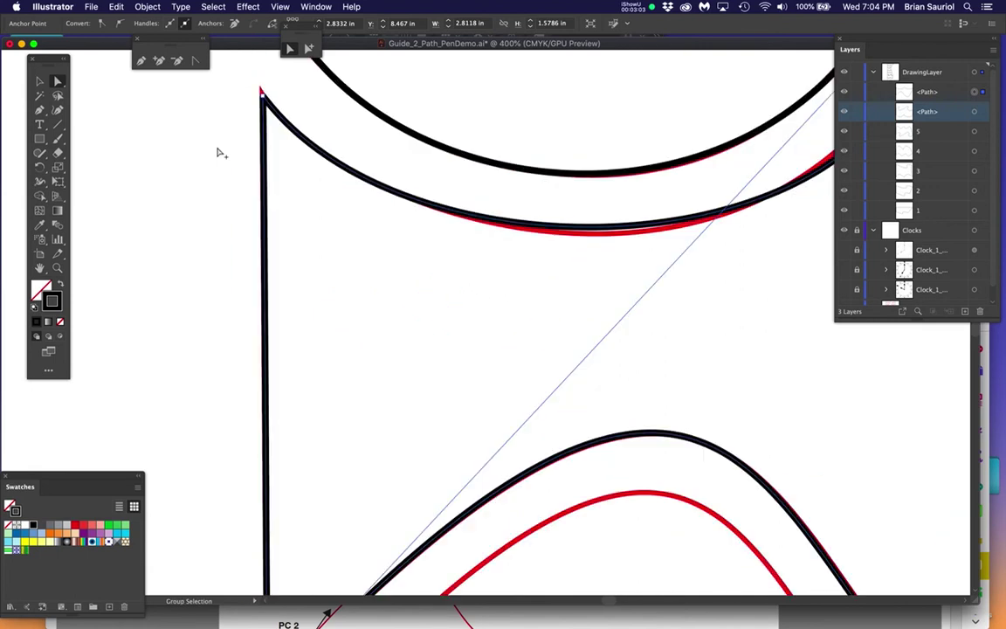
pyautogui.scroll(4, 252, 113)
pyautogui.moveTo(373, 162); pyautogui.dragTo(374, 298)
pyautogui.click(298, 218)
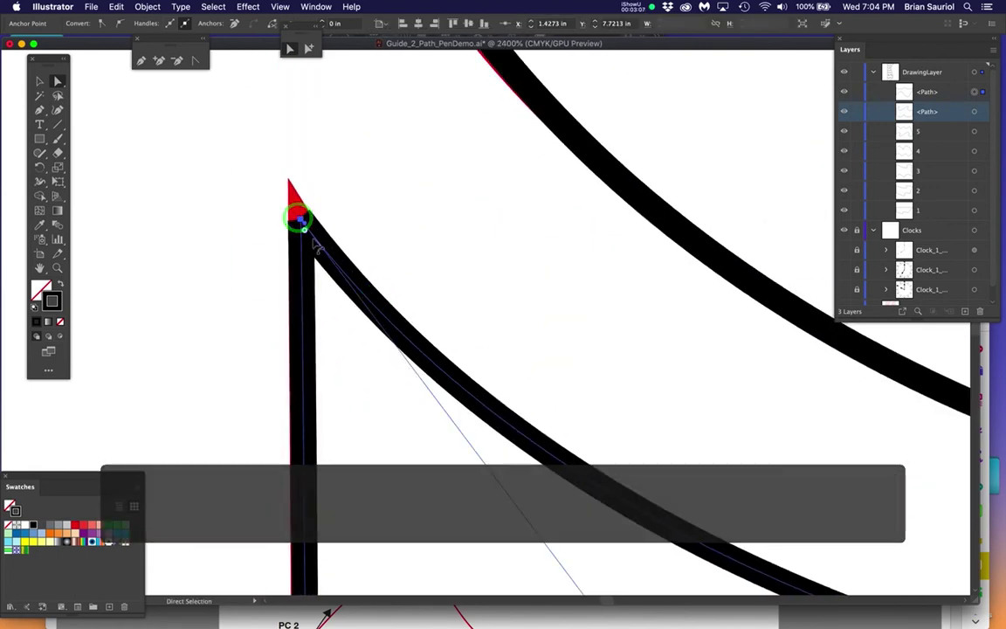
pyautogui.scroll(1, 309, 238)
pyautogui.scroll(1, 309, 237)
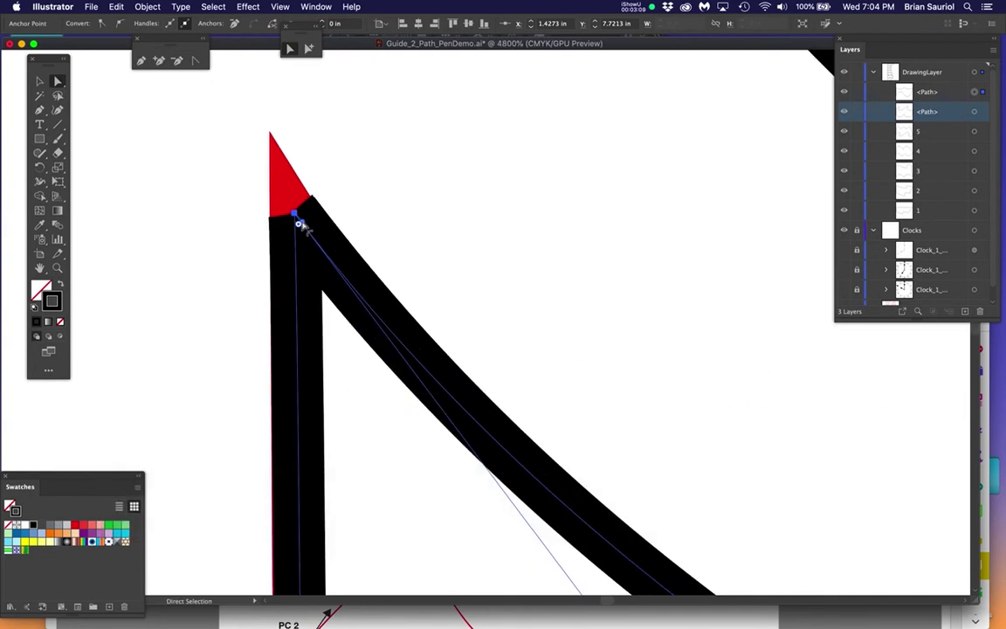
pyautogui.scroll(-2, 353, 281)
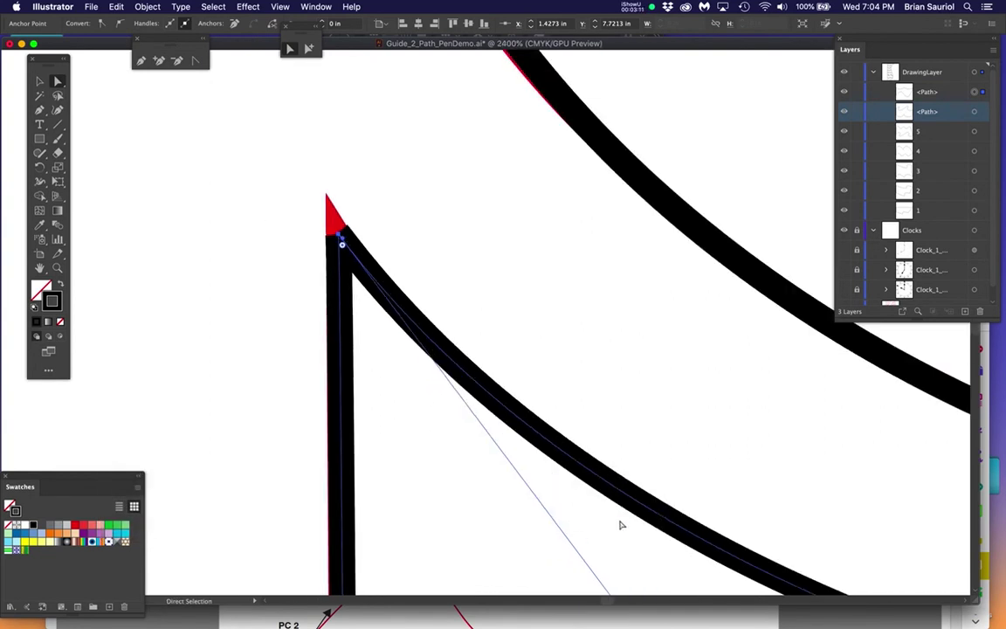
pyautogui.moveTo(621, 524); pyautogui.dragTo(485, 308)
pyautogui.scroll(-2, 538, 405)
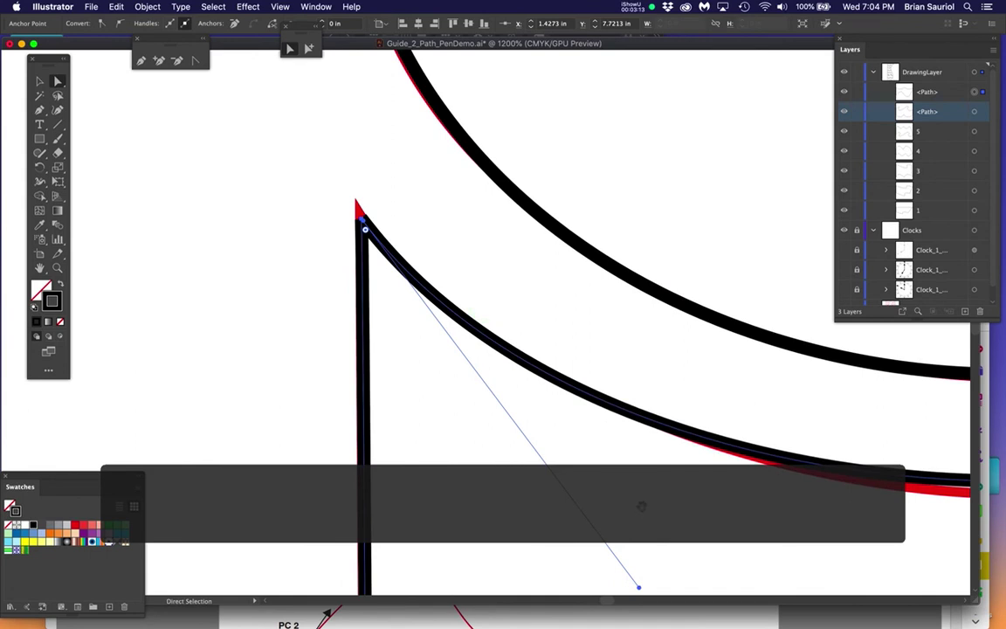
pyautogui.moveTo(640, 505); pyautogui.dragTo(531, 392)
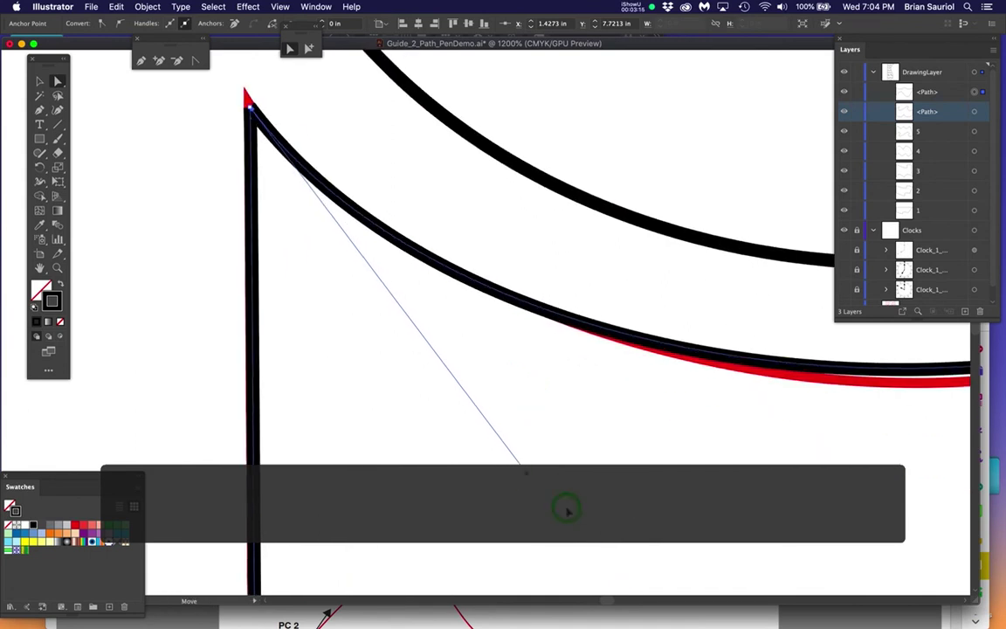
pyautogui.moveTo(526, 476); pyautogui.dragTo(651, 566)
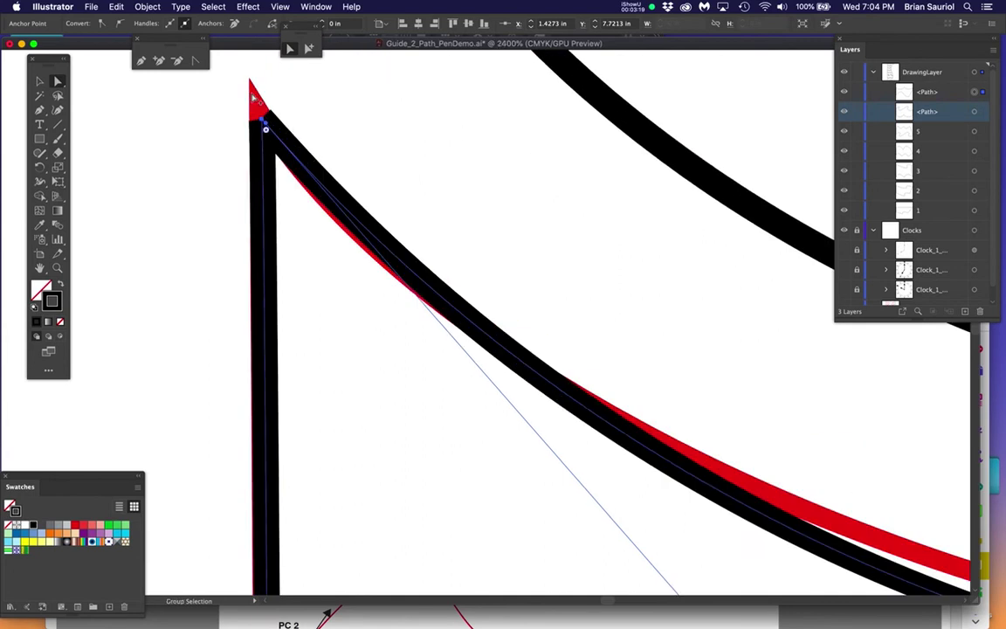
# Pull a short handle straight down from the upper-left corner with the Anchor Point tool, and nudge the anchor to about X 1.43 in, Y 7.72 in
pyautogui.scroll(1, 254, 99)
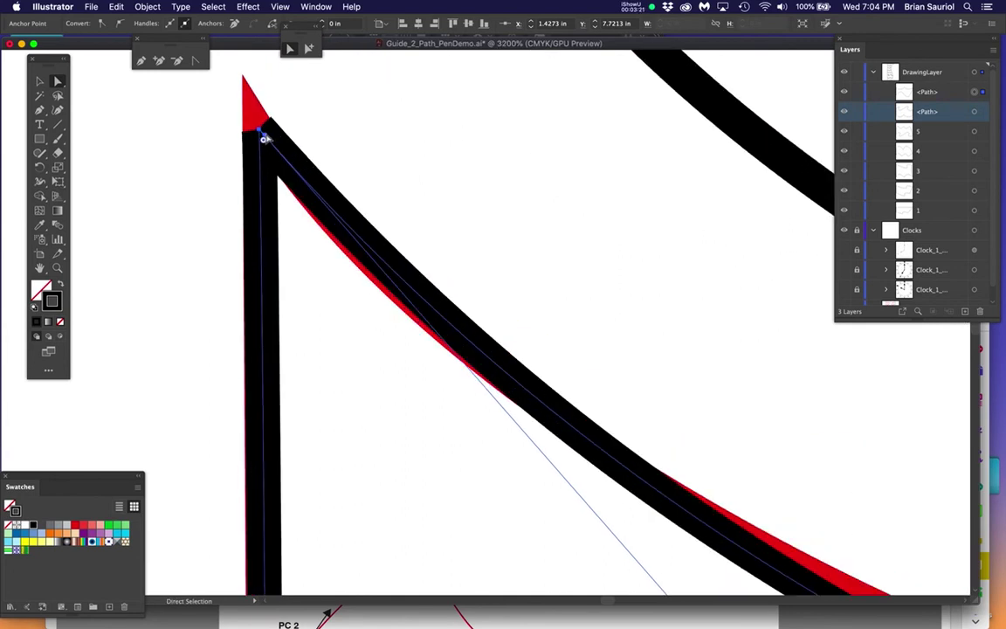
pyautogui.click(196, 60)
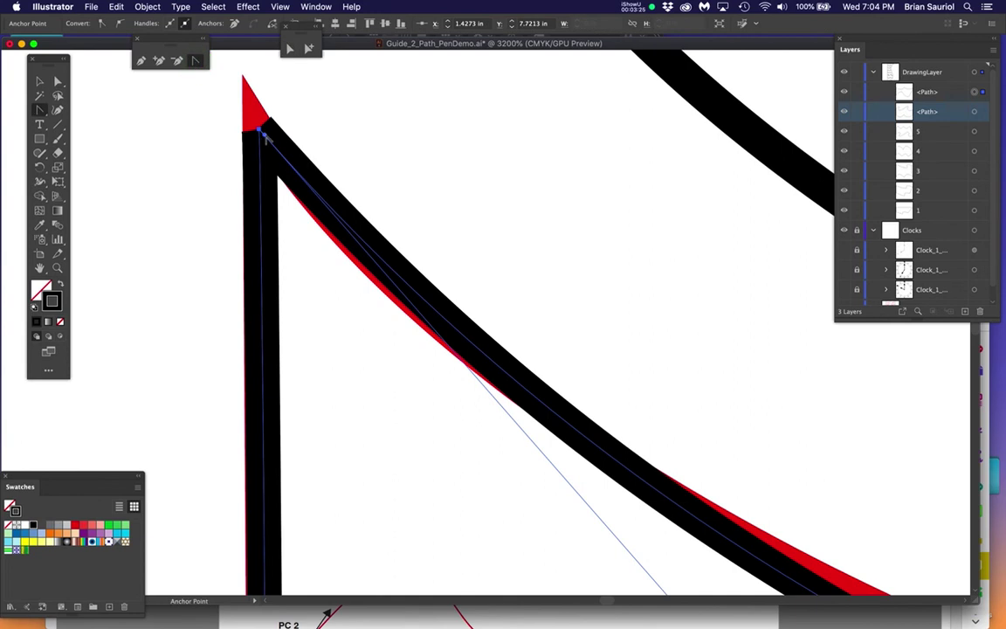
pyautogui.moveTo(262, 133); pyautogui.dragTo(257, 190)
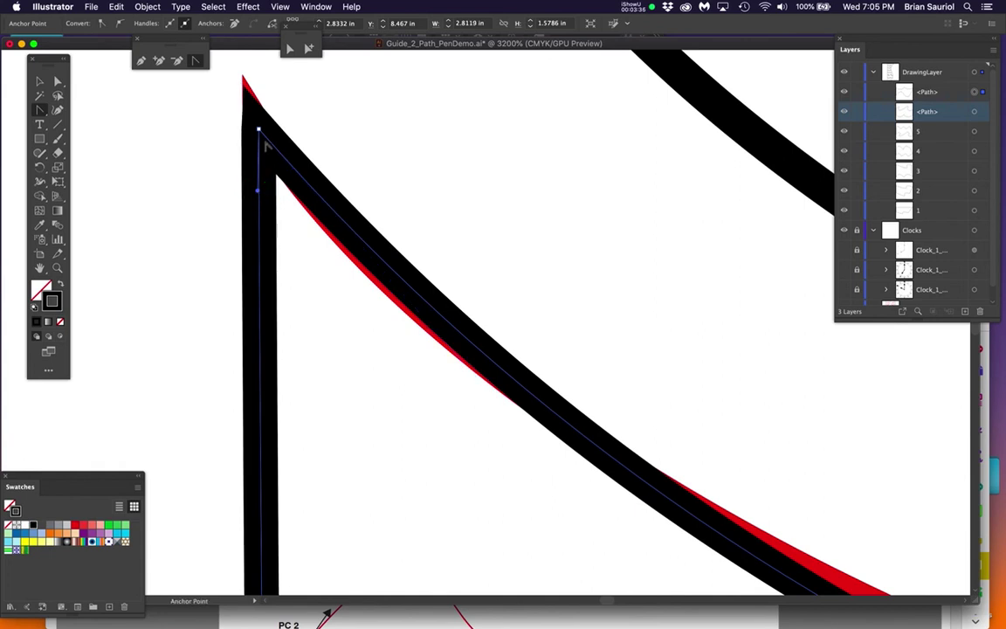
pyautogui.click(287, 49)
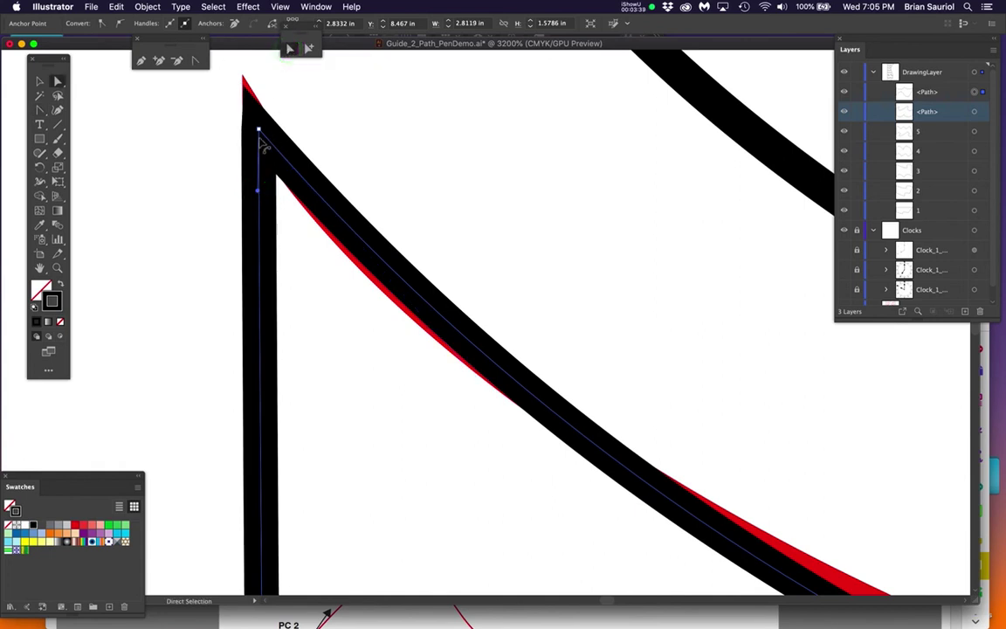
pyautogui.moveTo(259, 131); pyautogui.dragTo(260, 129)
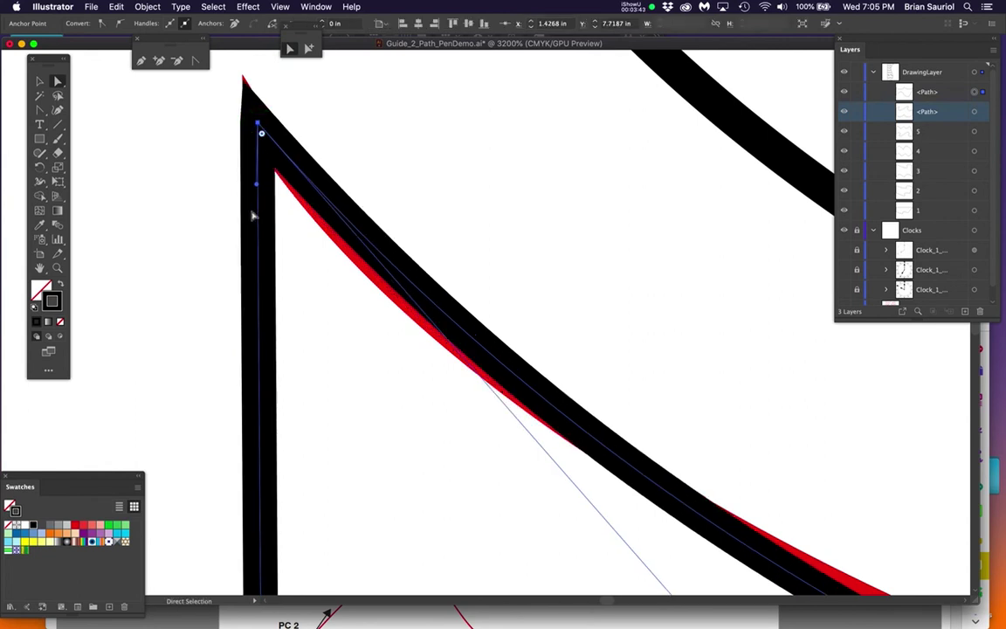
# Reshape the left scallop to the red tracing by adjusting the centre peak's left handle and the upper-left corner's curve handle
pyautogui.scroll(-4, 335, 221)
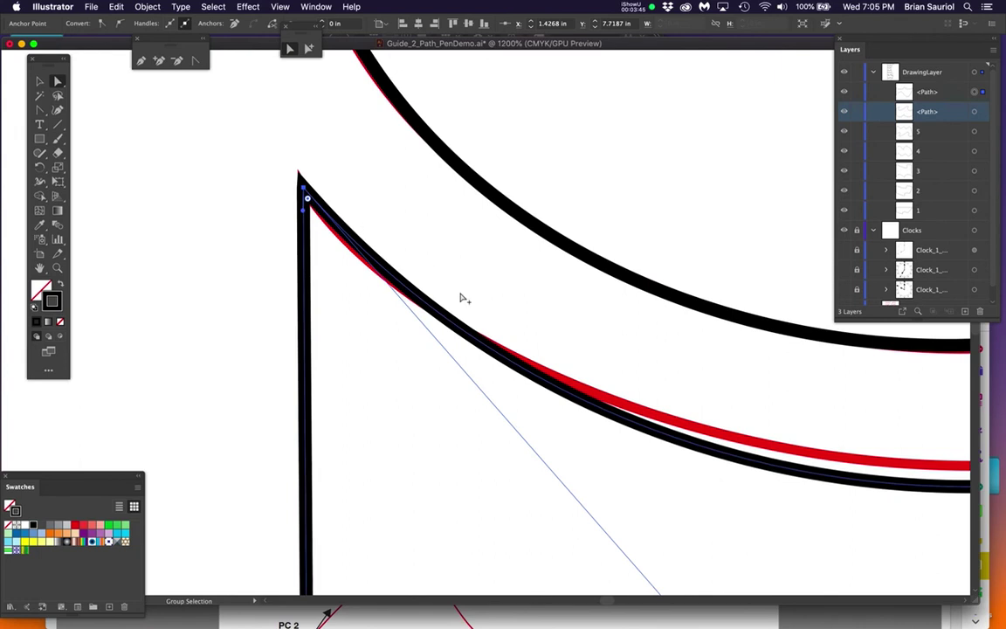
pyautogui.moveTo(596, 475); pyautogui.dragTo(394, 361)
pyautogui.moveTo(576, 383); pyautogui.dragTo(333, 477)
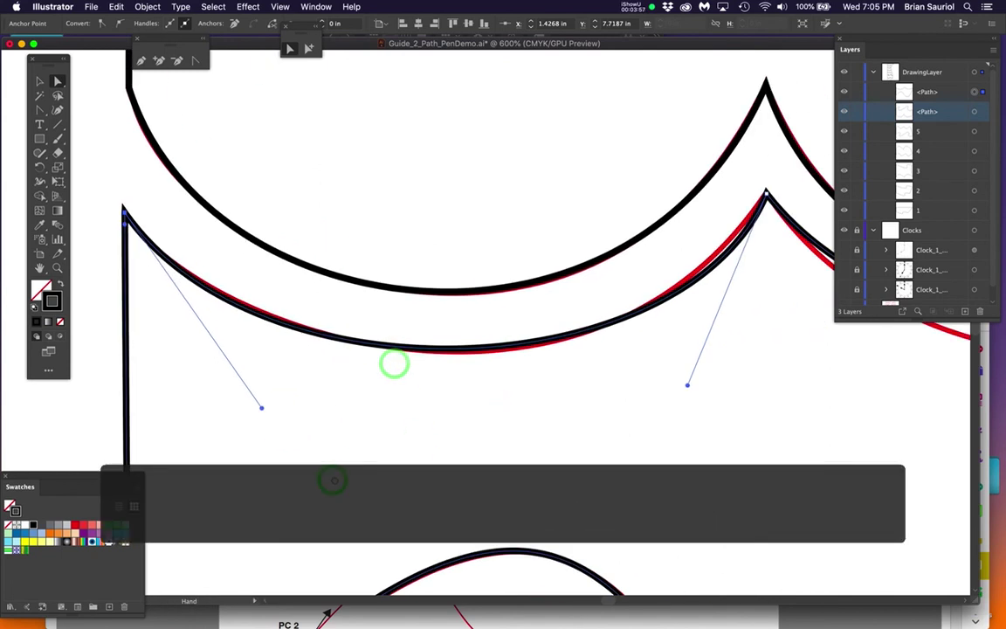
pyautogui.moveTo(576, 435); pyautogui.dragTo(495, 469)
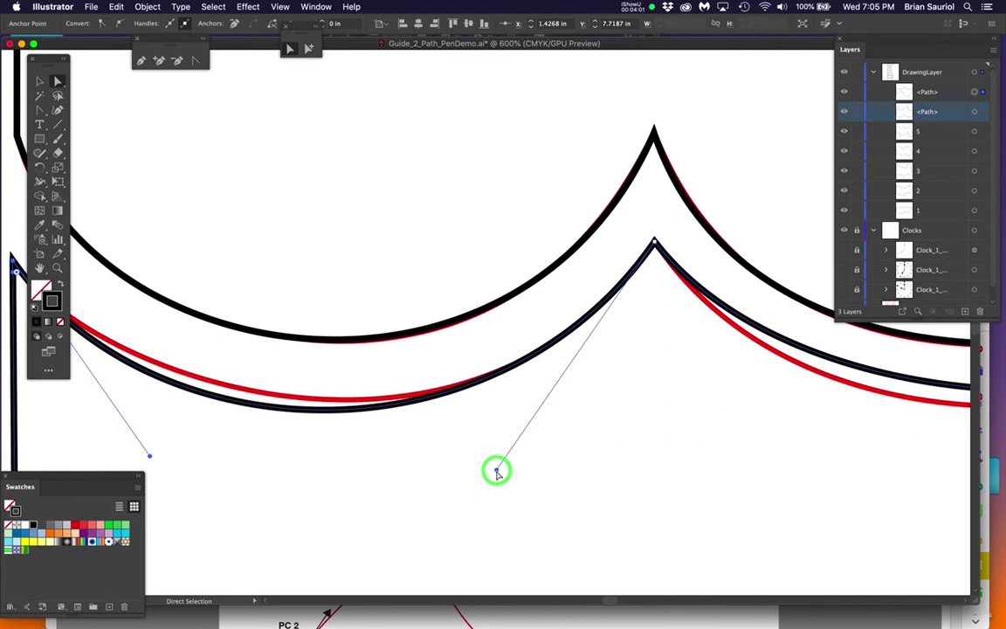
pyautogui.press('space')
pyautogui.moveTo(385, 474); pyautogui.dragTo(508, 428)
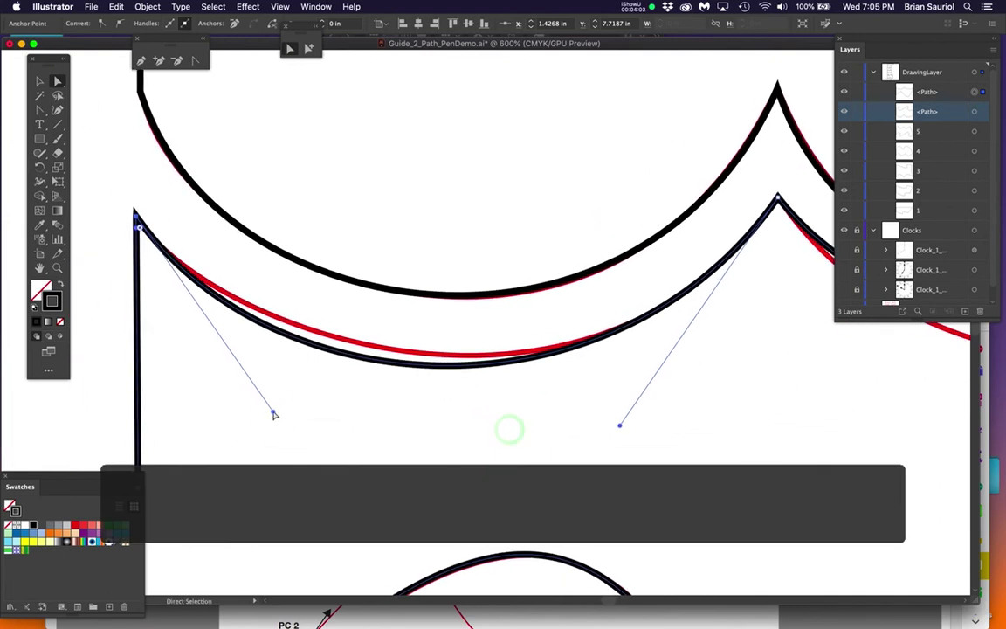
pyautogui.moveTo(273, 411); pyautogui.dragTo(279, 387)
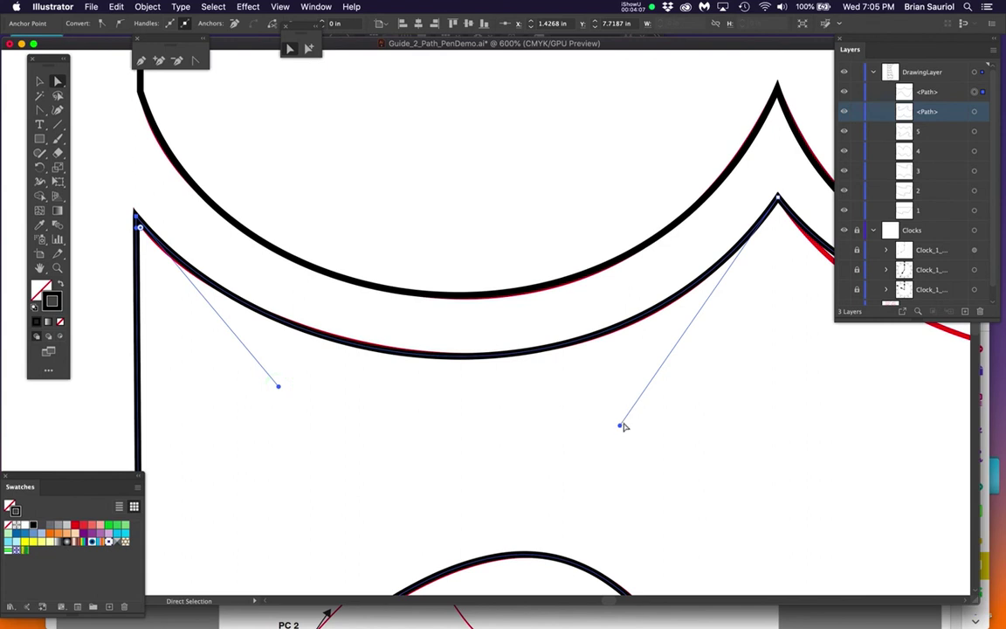
pyautogui.moveTo(621, 427); pyautogui.dragTo(630, 426)
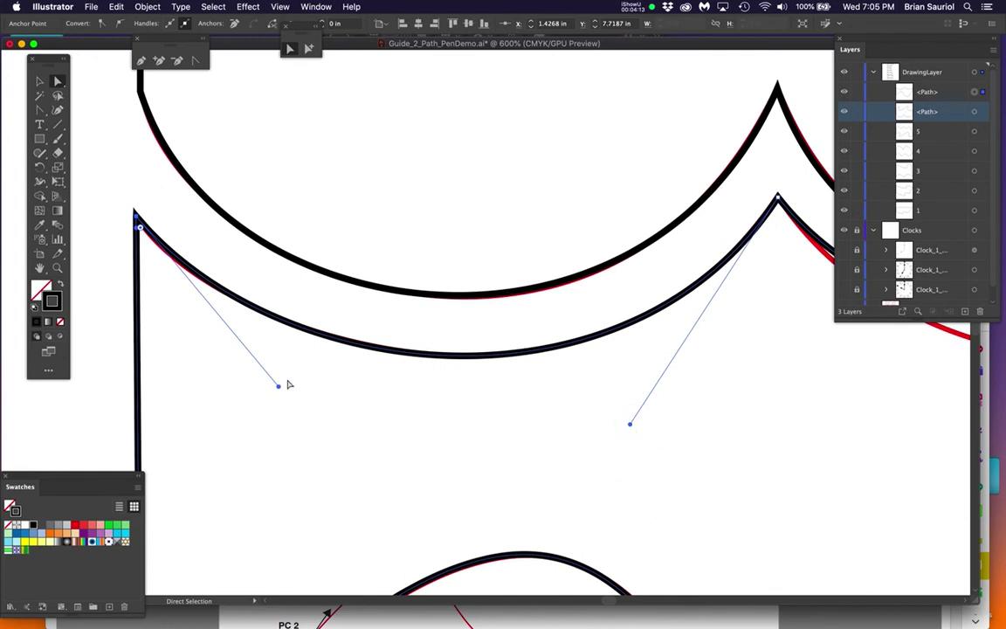
pyautogui.moveTo(278, 389); pyautogui.dragTo(271, 389)
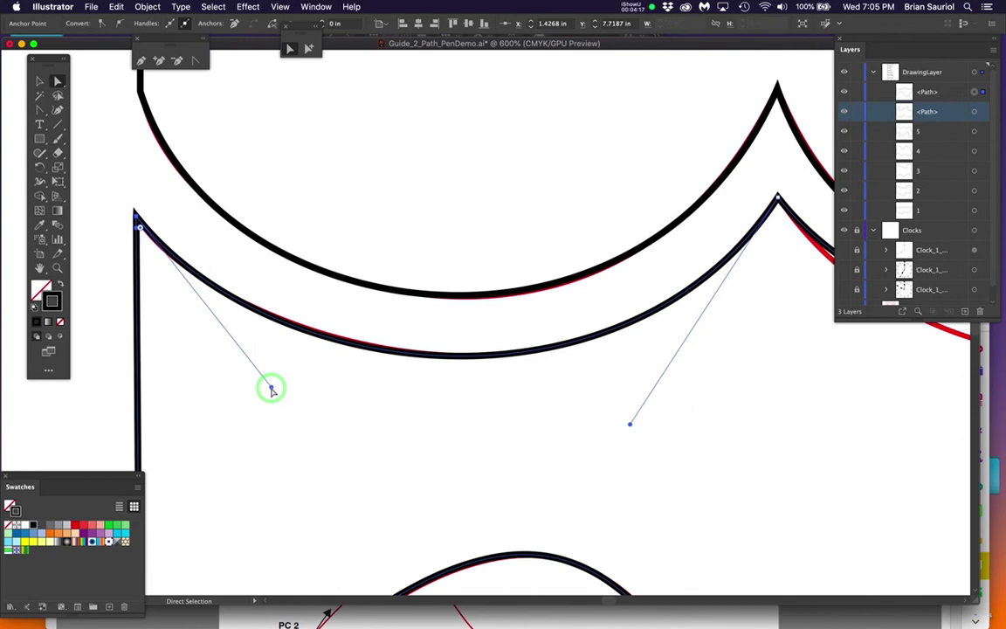
# Fit the right scallop to the red tracing using the centre peak's right handle and the upper-right corner's left handle, and save the document
pyautogui.hscroll(10, 663, 382)
pyautogui.scroll(2, 662, 382)
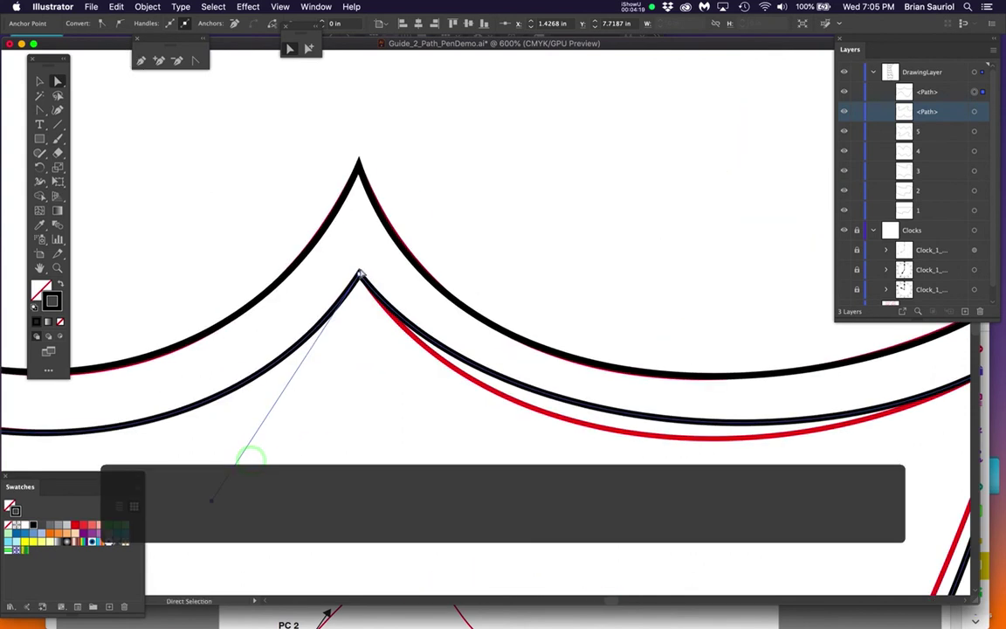
pyautogui.moveTo(360, 276); pyautogui.dragTo(490, 482)
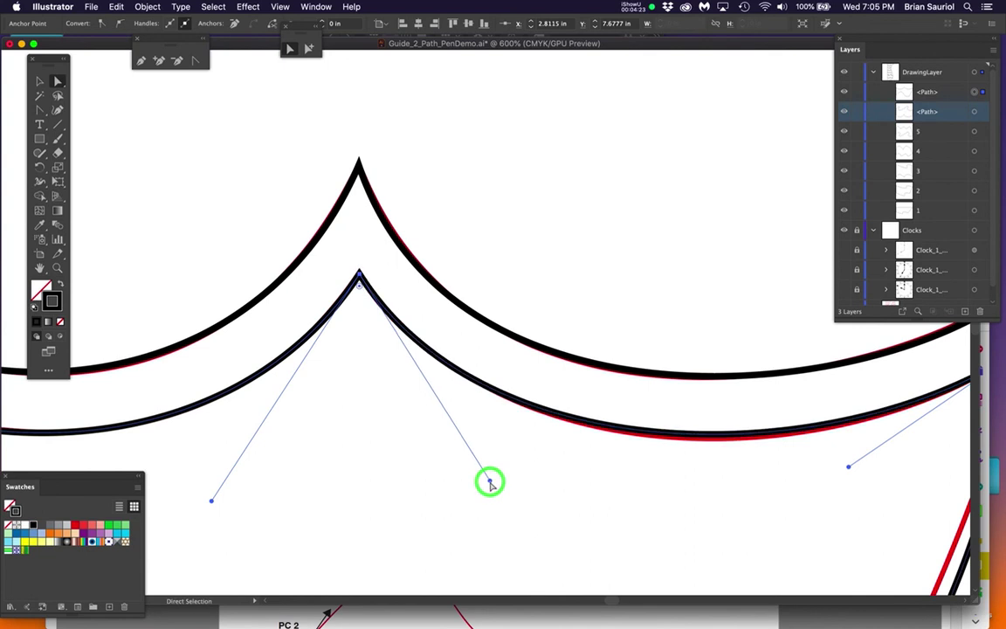
pyautogui.hscroll(5, 519, 468)
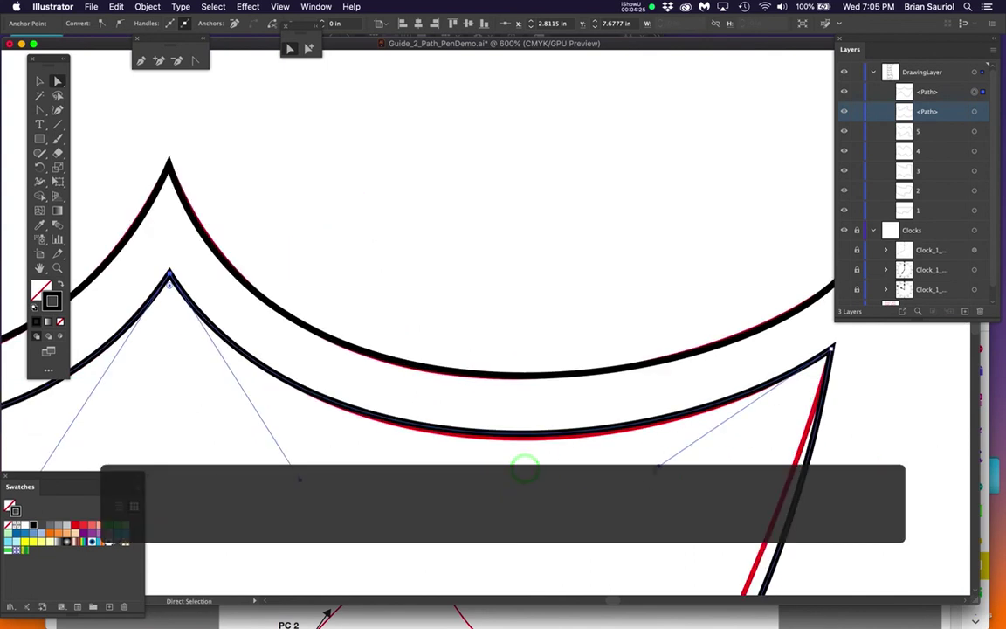
pyautogui.click(652, 472)
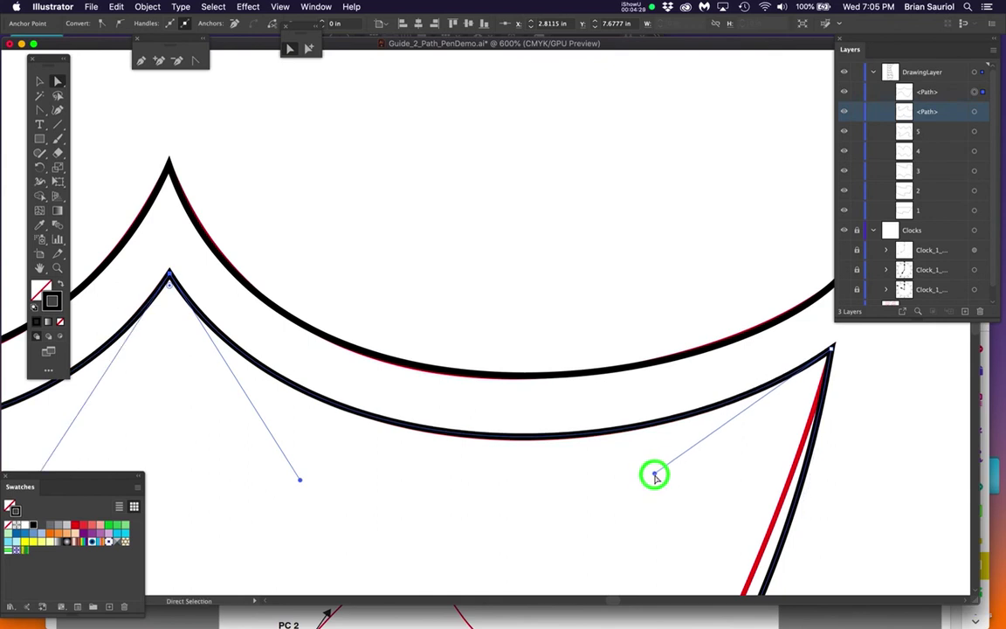
pyautogui.press('space')
pyautogui.moveTo(653, 472); pyautogui.dragTo(513, 219)
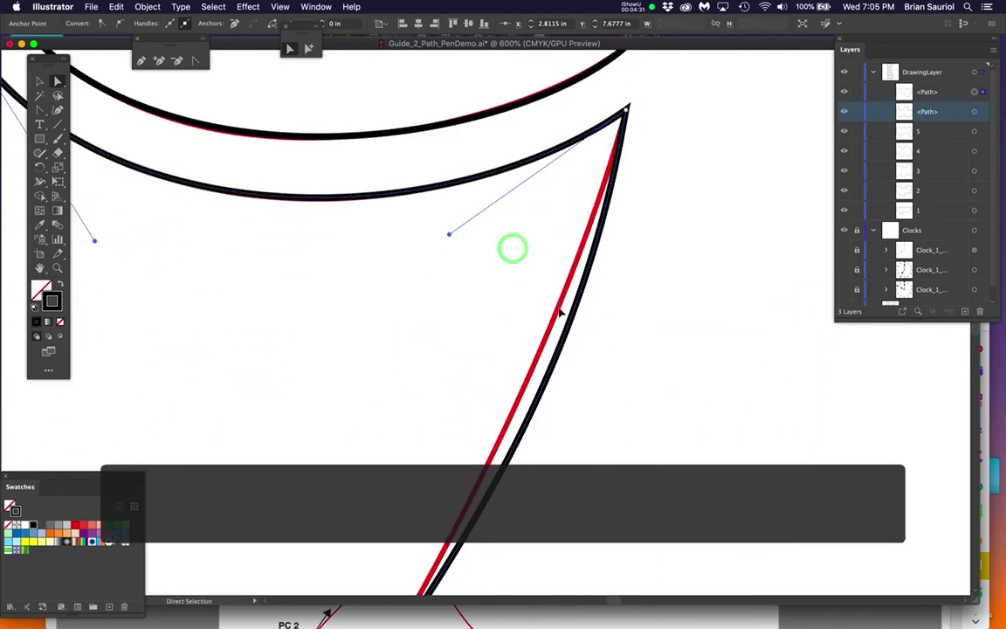
pyautogui.press('super+s')
# Move the upper-right corner anchor's lower handle inward so the slanted right edge follows the red tracing, and deselect the path
pyautogui.scroll(-3, 577, 333)
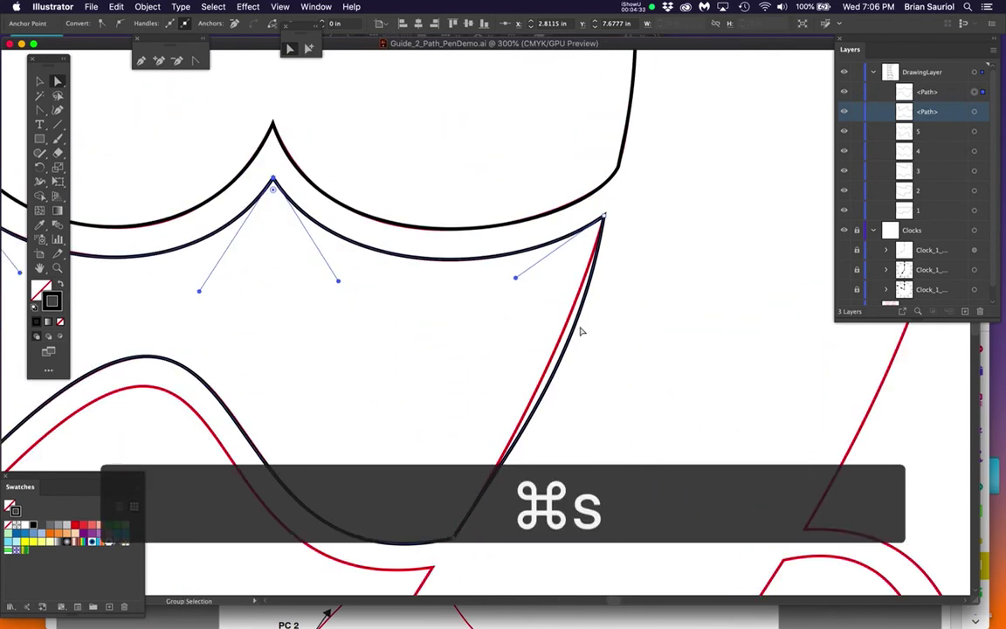
pyautogui.moveTo(603, 215); pyautogui.dragTo(580, 361)
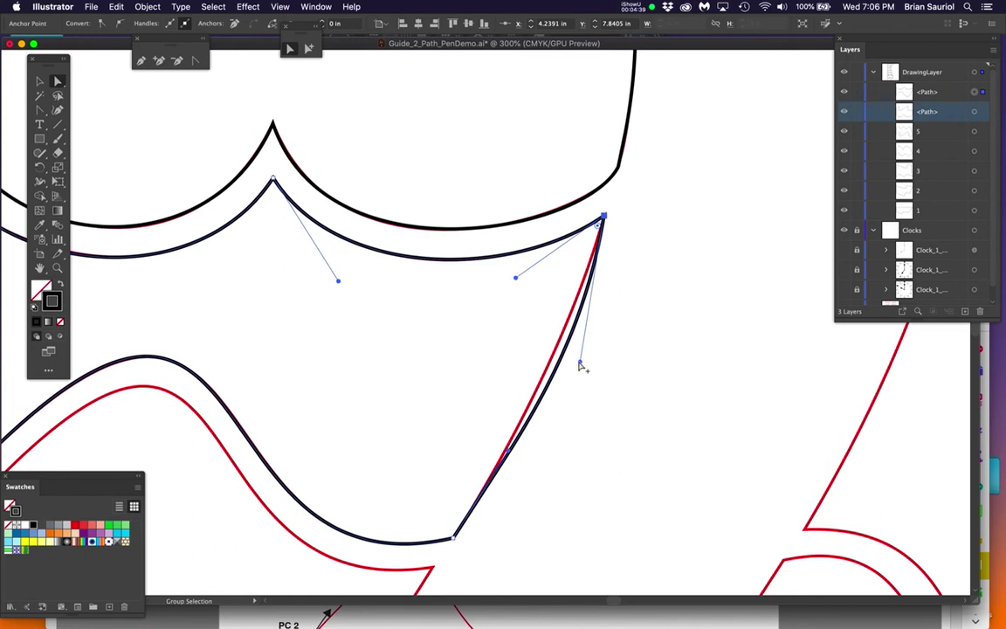
pyautogui.scroll(1, 580, 365)
pyautogui.moveTo(579, 364); pyautogui.dragTo(563, 351)
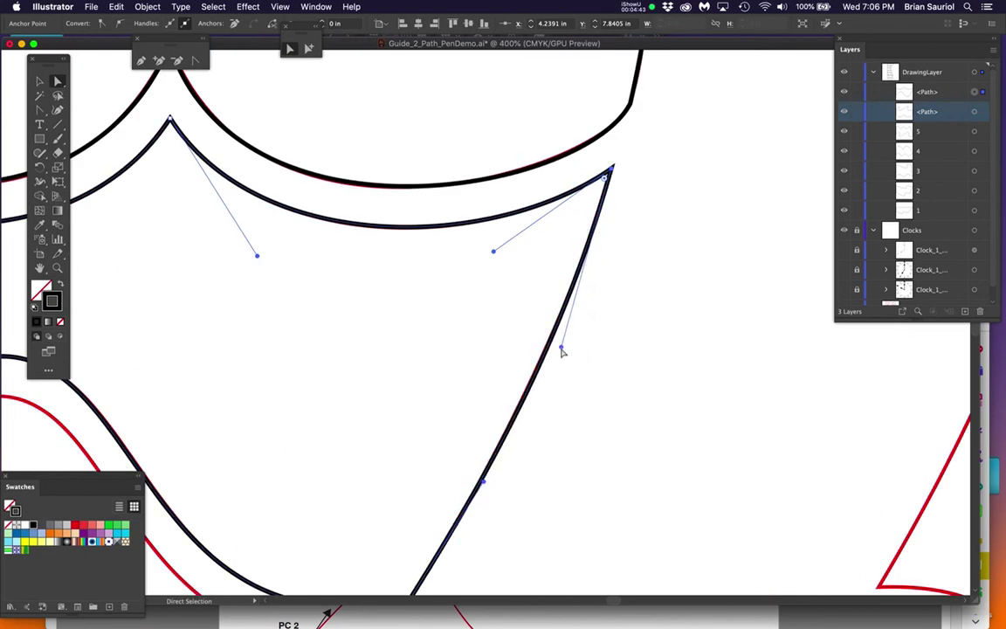
pyautogui.press('space')
pyautogui.moveTo(595, 512); pyautogui.dragTo(668, 346)
pyautogui.moveTo(594, 404); pyautogui.dragTo(797, 461)
pyautogui.scroll(-1, 444, 375)
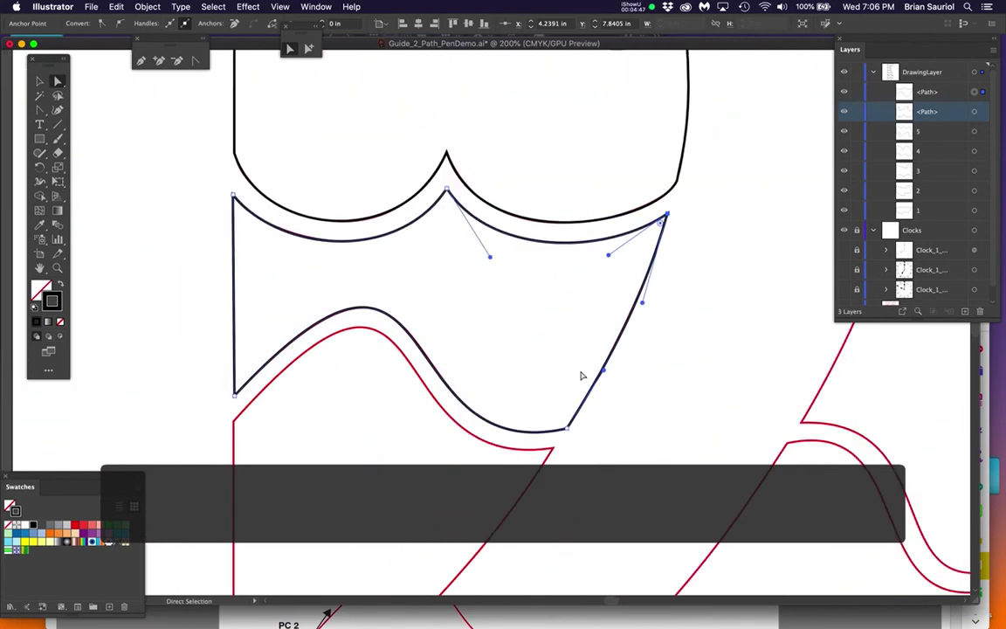
pyautogui.click(631, 375)
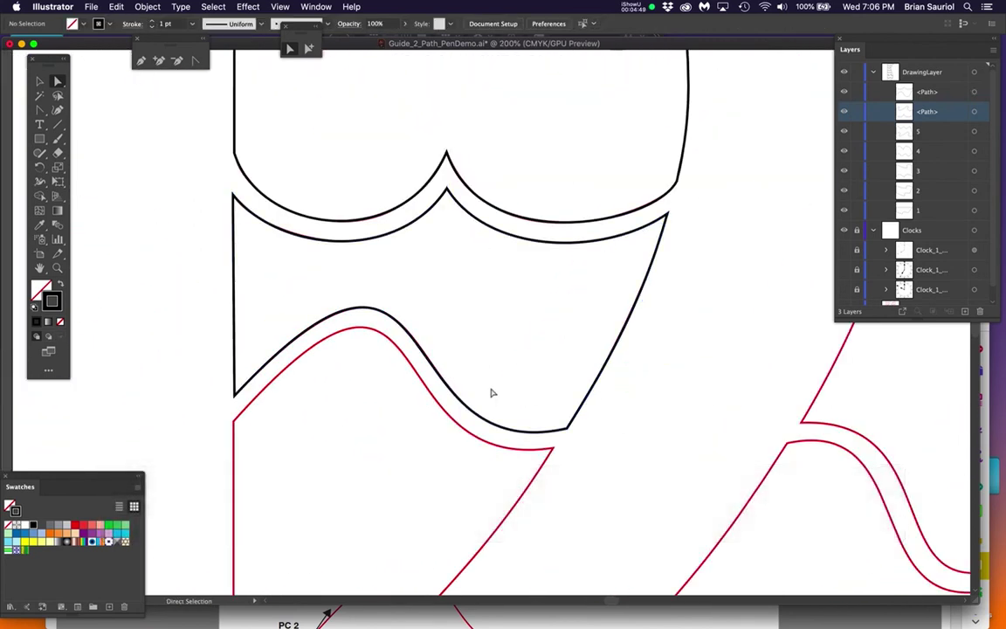